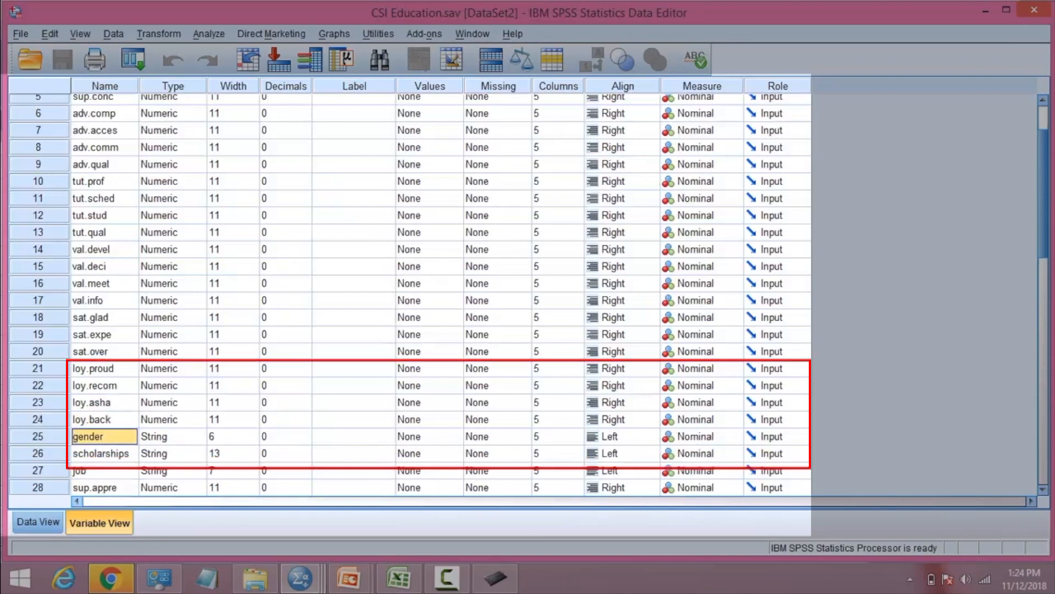
Step: Look through the variable list for the loyalty scale items, including the variables from gender to loy.pleas
click(105, 454)
click(104, 471)
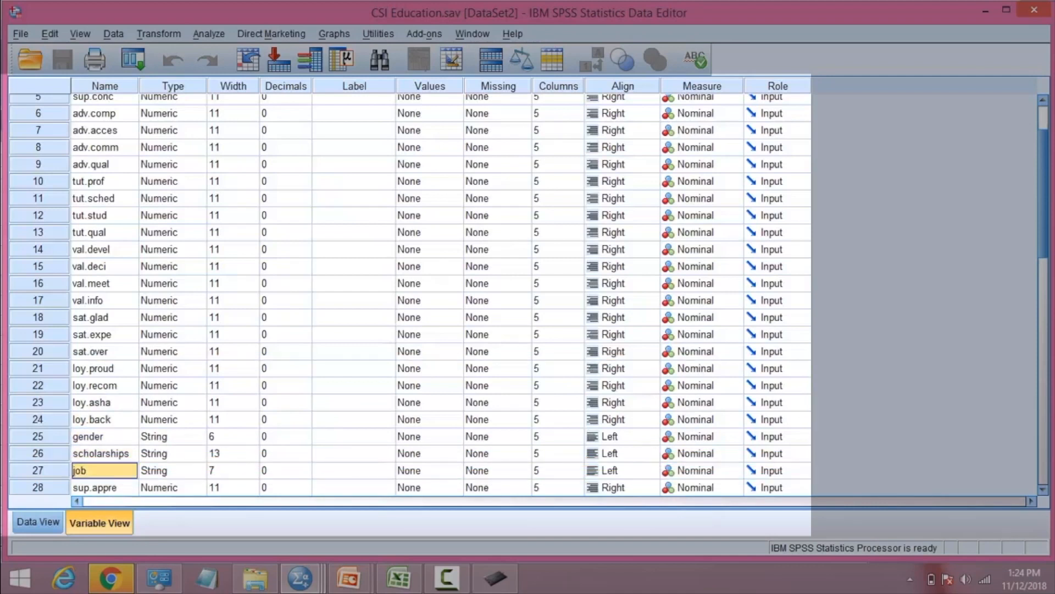
key(Down)
key(Down)
key(Down)
key(Down)
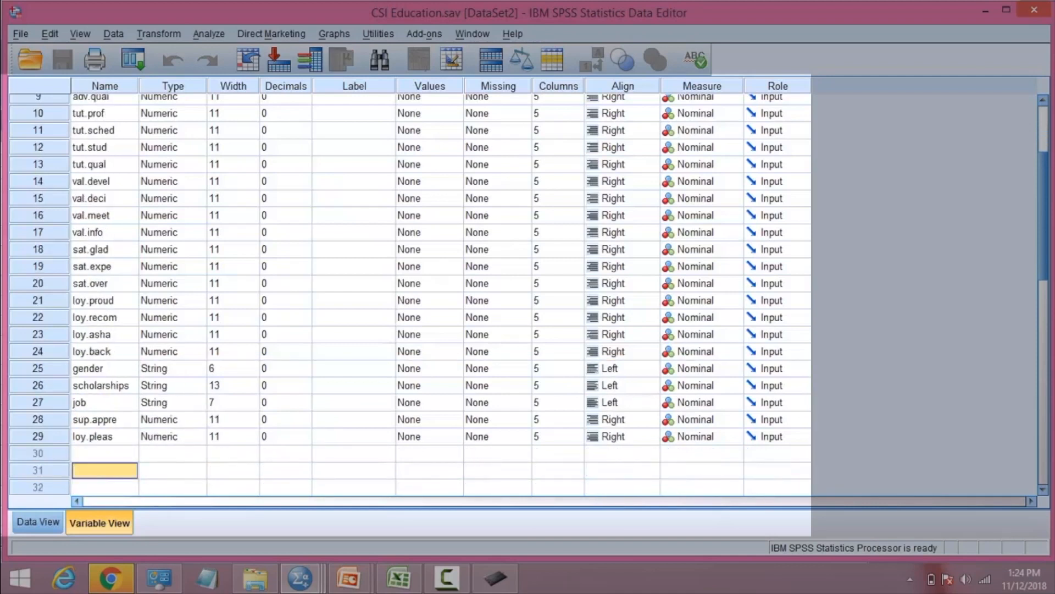
key(ctrl+Home)
key(Page_Down)
key(Page_Down)
key(Up)
key(Up)
key(Up)
key(Up)
key(Up)
key(Up)
key(Up)
key(Up)
key(Up)
key(Up)
key(Up)
key(Up)
key(Up)
key(Up)
key(Up)
key(Up)
key(Up)
key(Up)
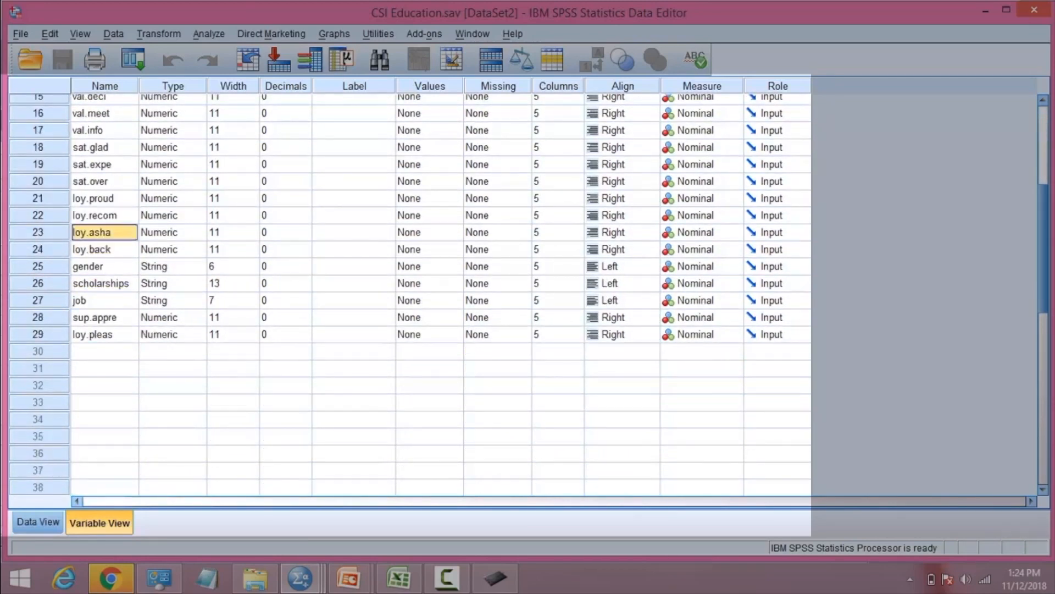
key(Up)
key(Up)
key(Up)
key(Up)
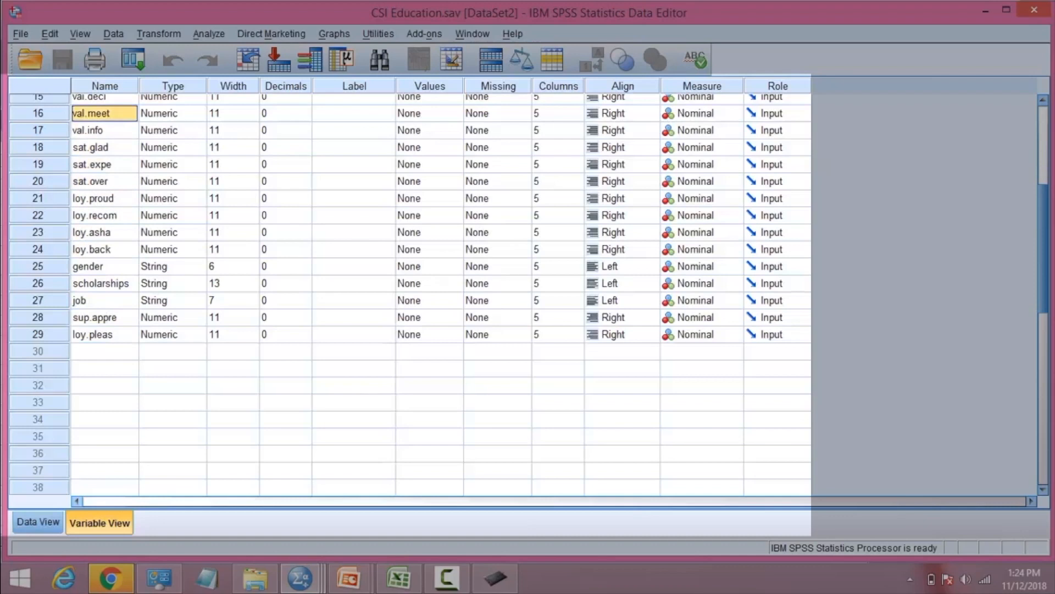
key(Down)
key(Down)
key(Down)
key(Down)
key(Down)
Step: Run a Reliability Analysis on the items loy.proud, loy.recom, loy.asha, loy.back and loy.pleas
key(alt+a)
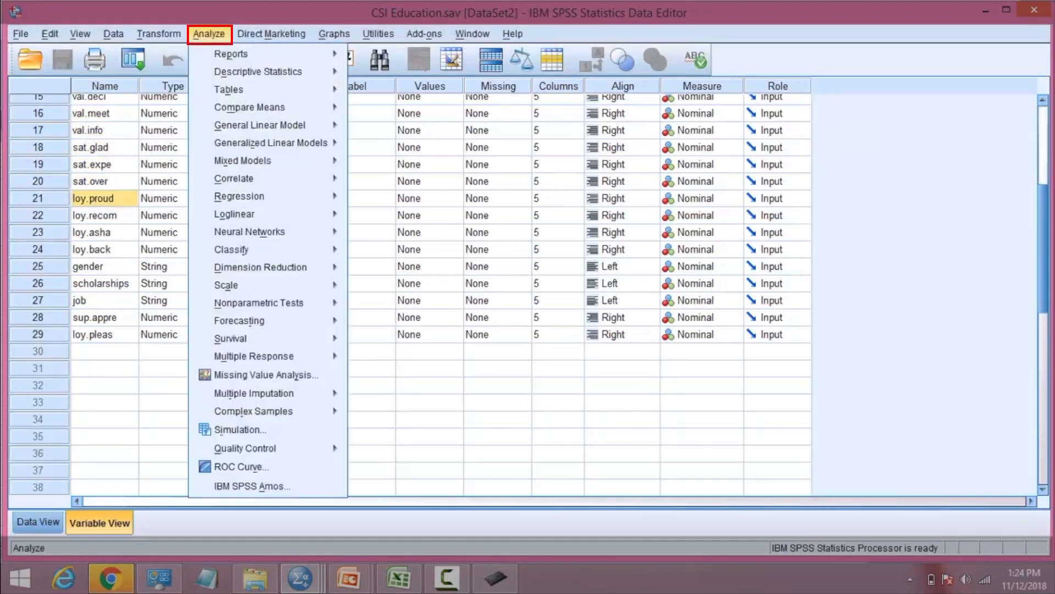
key(Down)
key(Down)
key(Down)
key(Down)
key(Down)
key(Down)
key(Down)
key(Down)
key(Down)
key(Down)
key(Down)
key(Down)
key(Down)
key(Down)
key(Right)
key(Return)
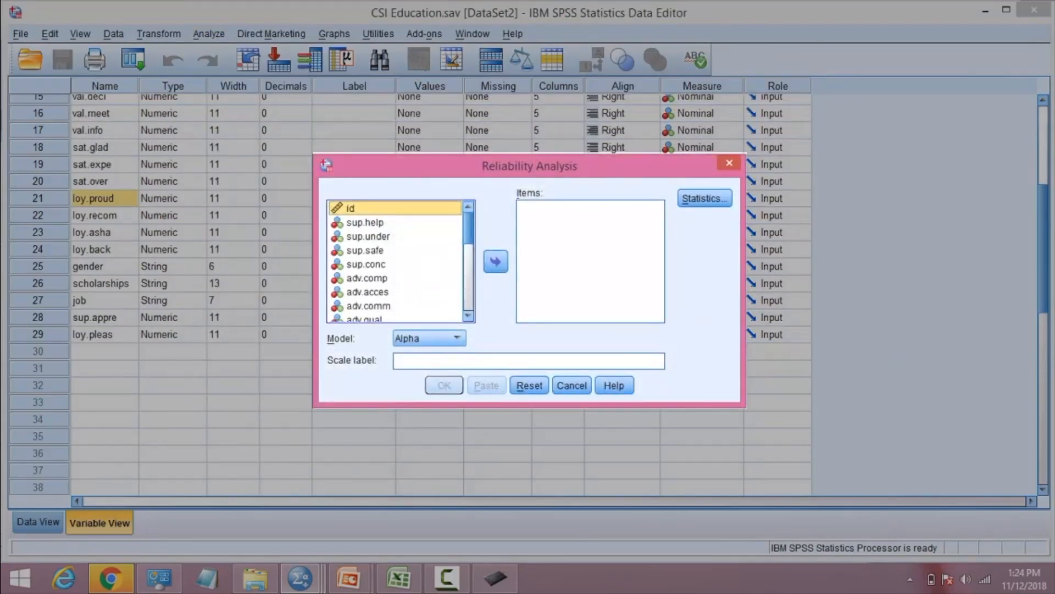
scroll(394, 261, down, 1)
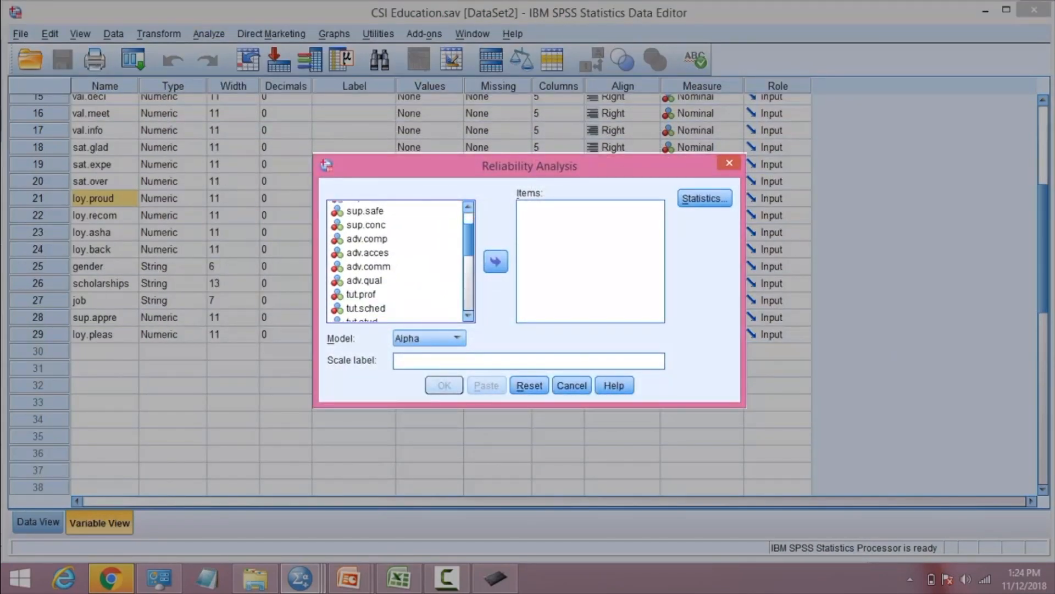
scroll(395, 261, down, 3)
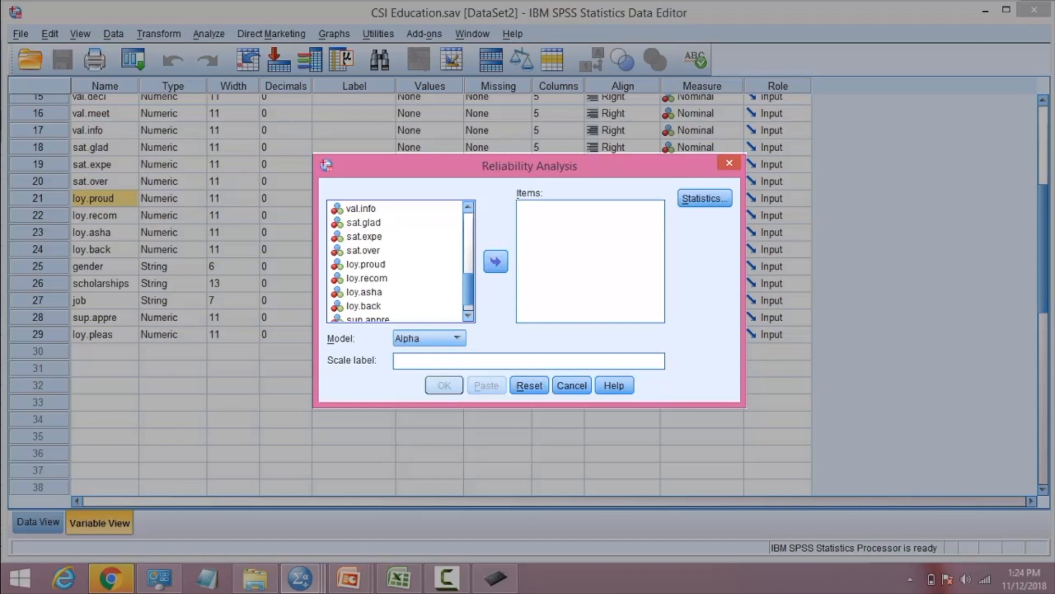
click(366, 264)
shift+click(364, 306)
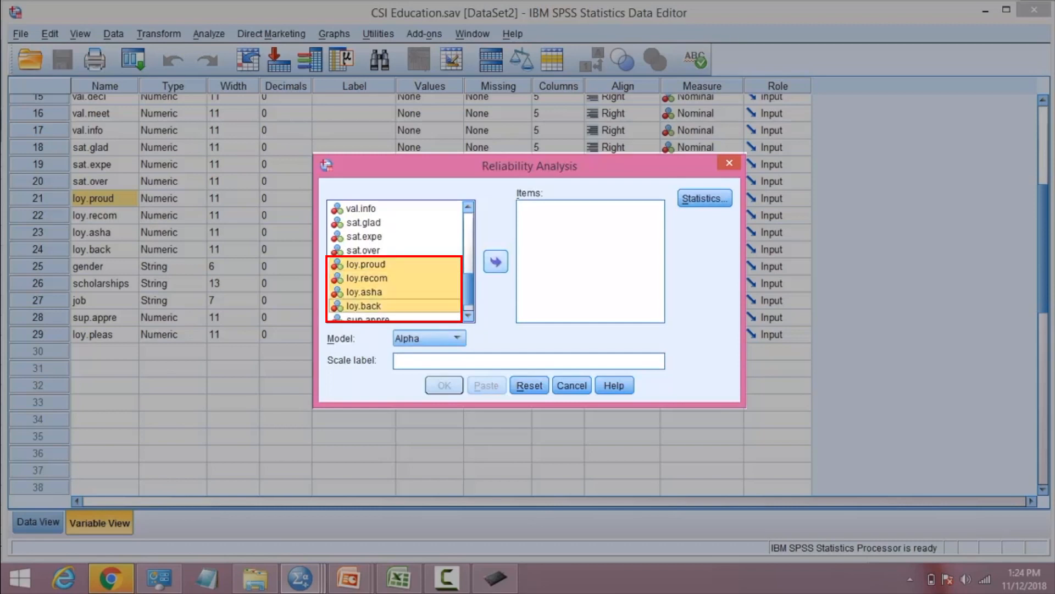
click(495, 261)
click(363, 287)
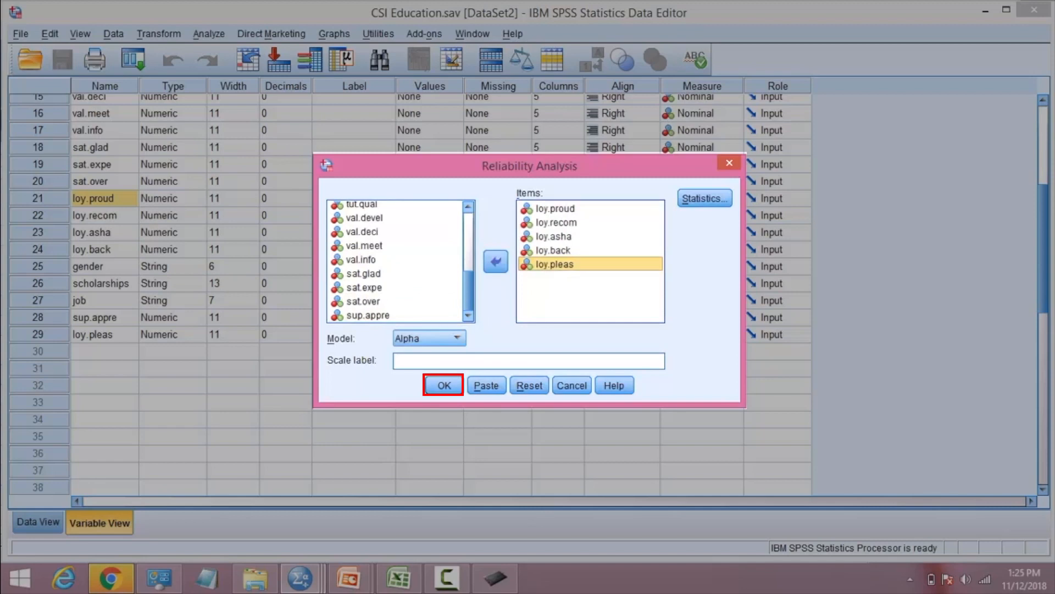
click(444, 386)
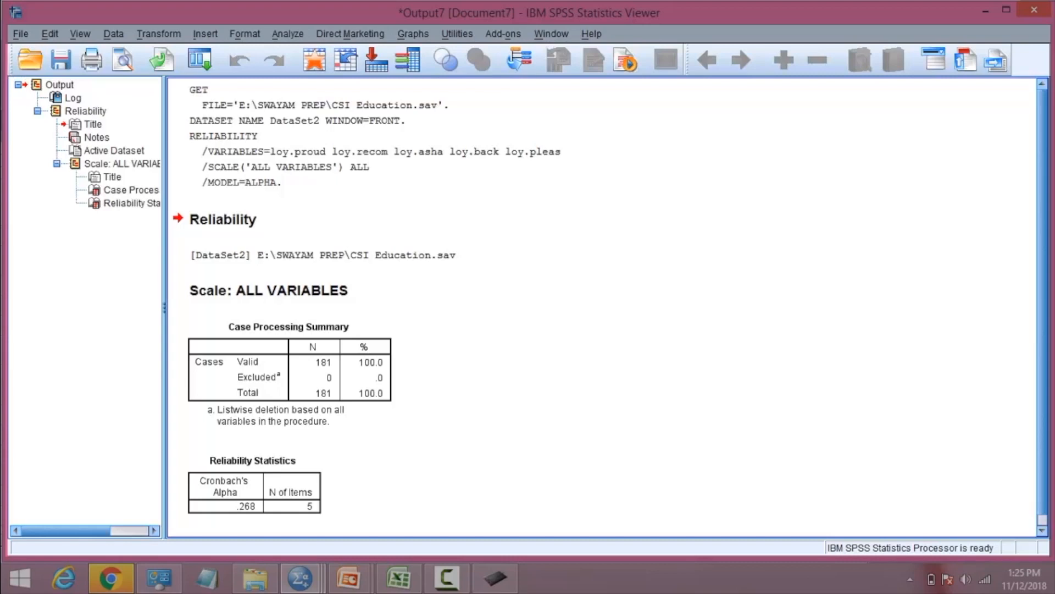
Step: Rerun the reliability analysis on the same items with descriptives for Scale and Scale if item deleted, and view the Item-Total Statistics
scroll(610, 302, down, 1)
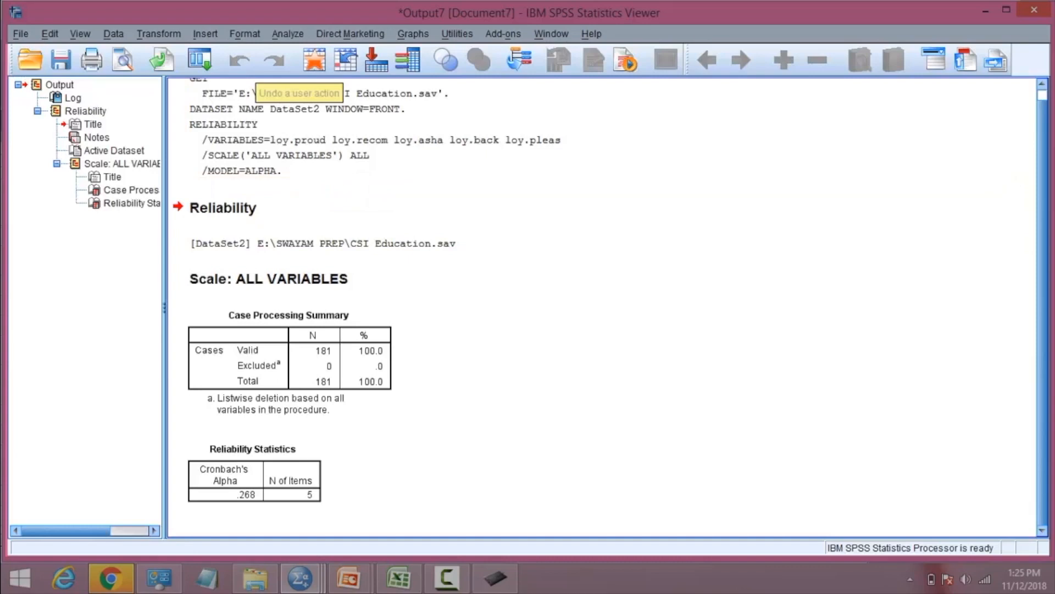
click(288, 33)
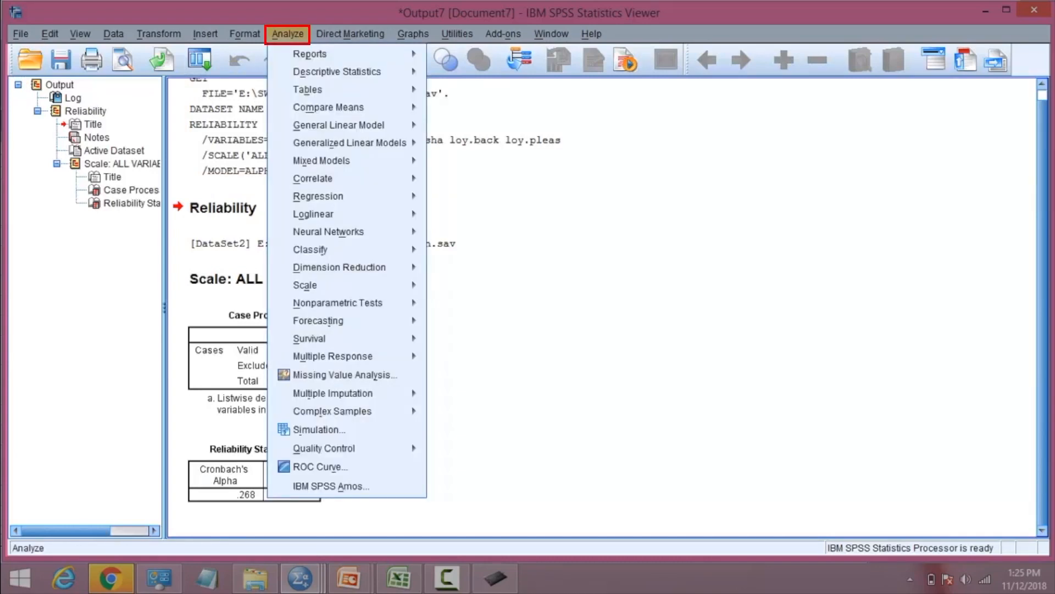
mouse_move(352, 303)
mouse_move(347, 285)
click(494, 288)
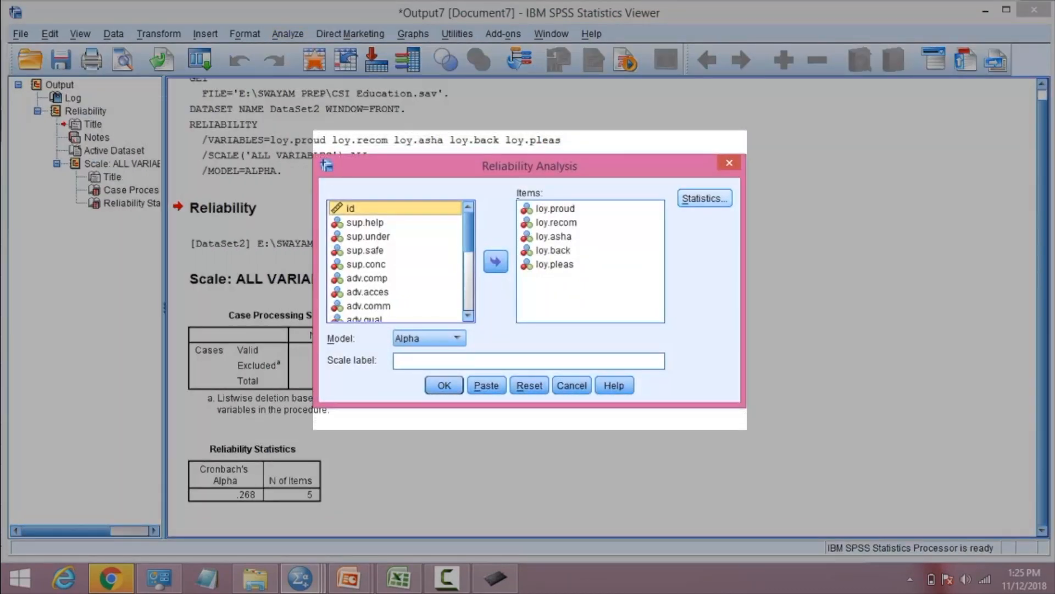
click(704, 198)
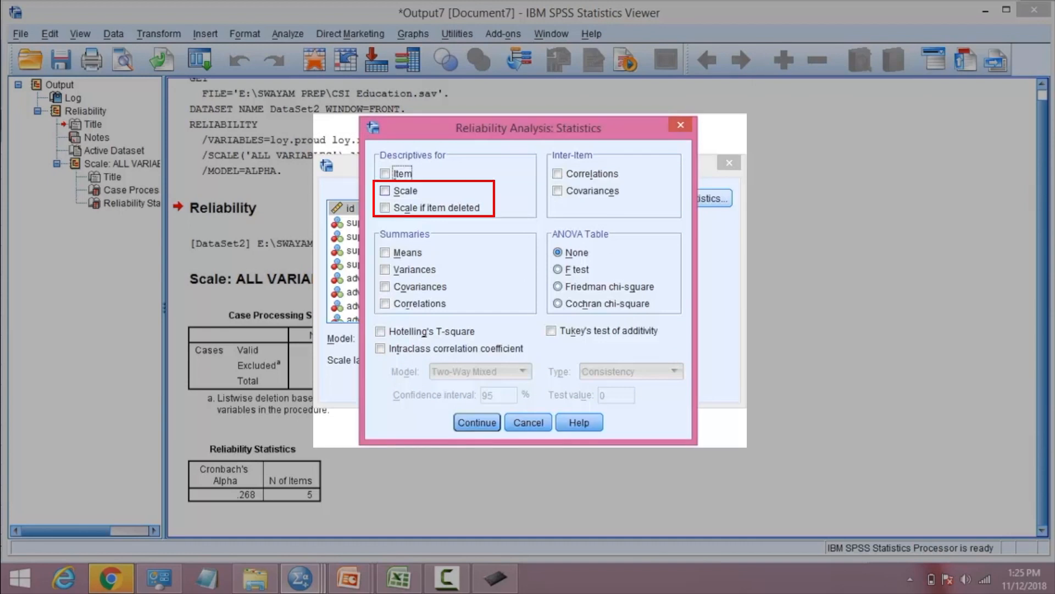
click(385, 190)
click(385, 208)
click(385, 191)
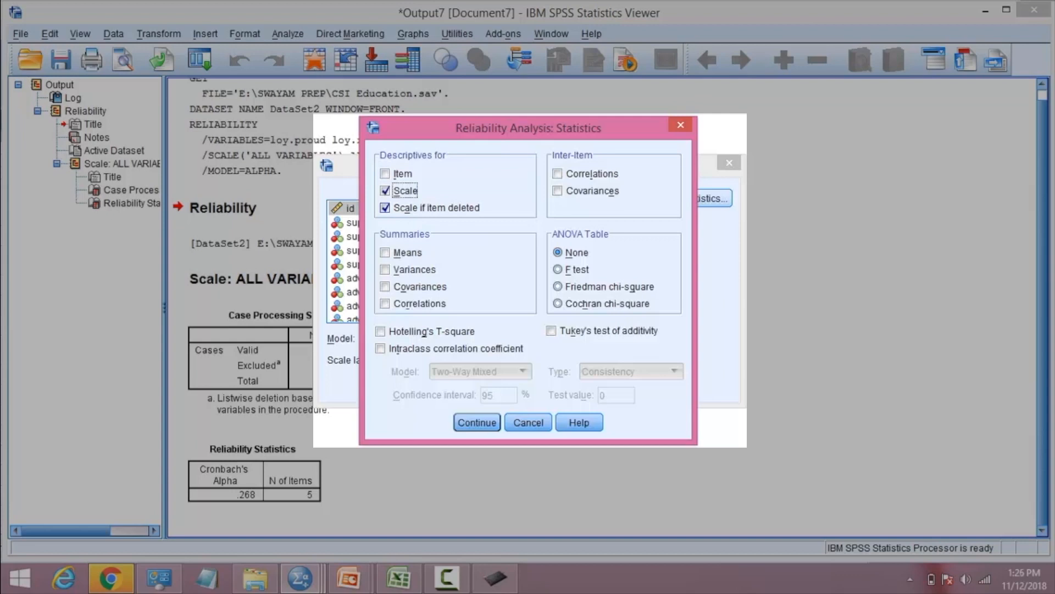
click(477, 422)
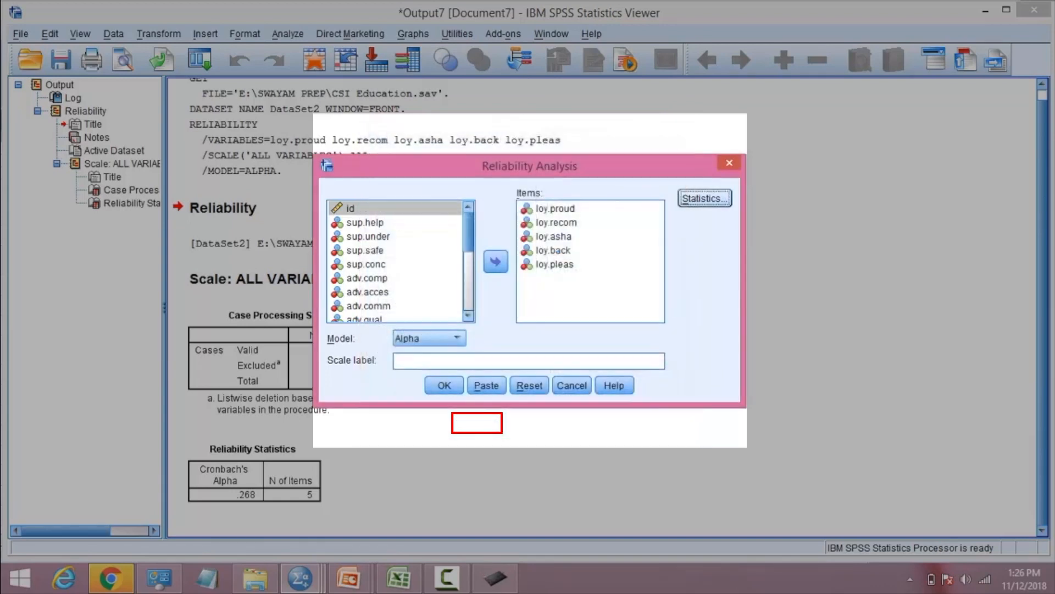
click(444, 385)
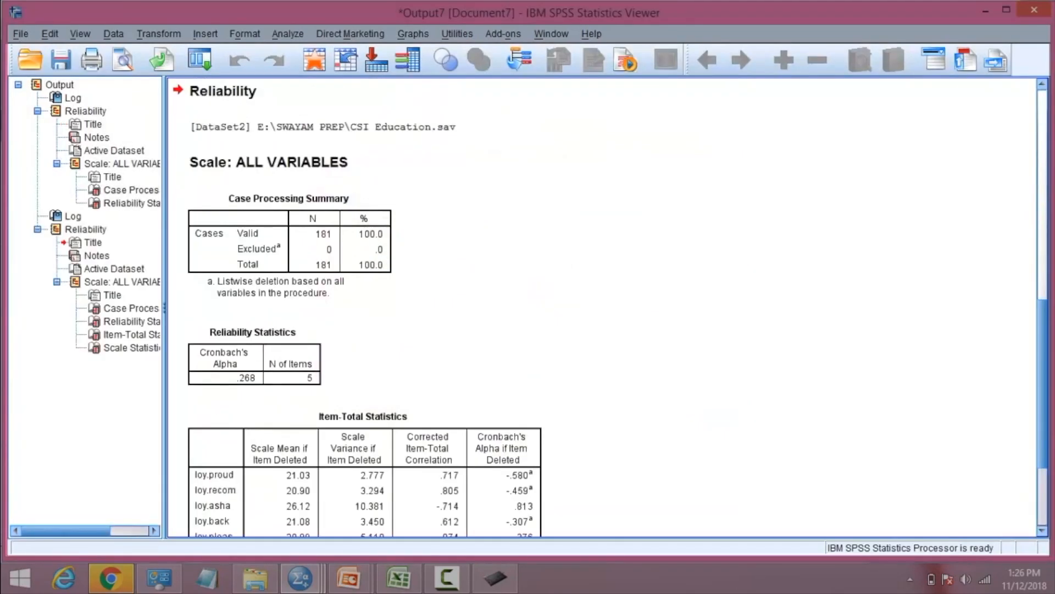
click(1042, 530)
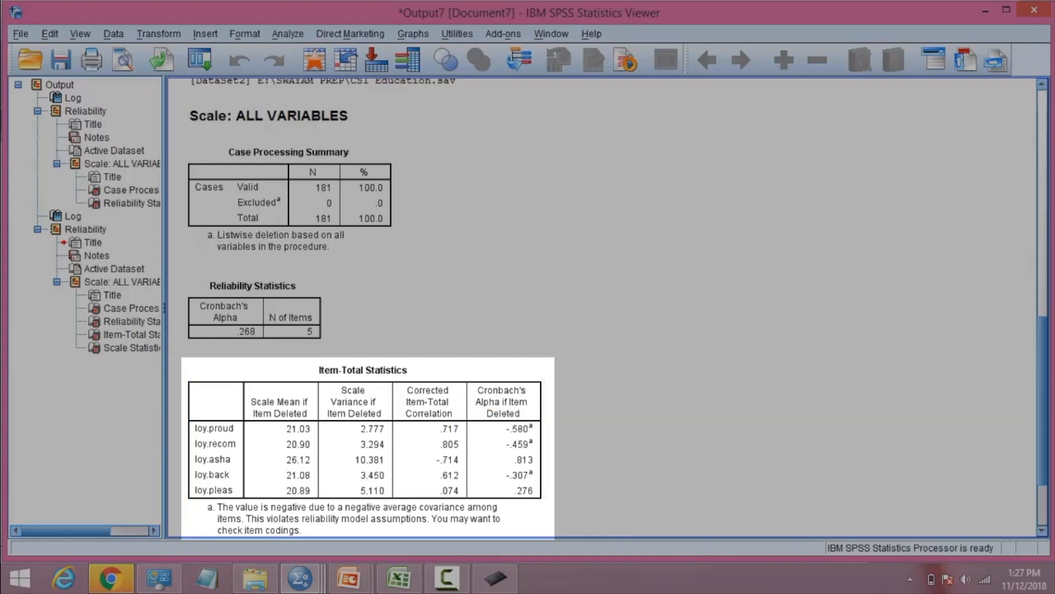
Step: Rerun the reliability analysis on the five loyalty items with the Means summary added to the statistics
drag(1043, 401, 1042, 316)
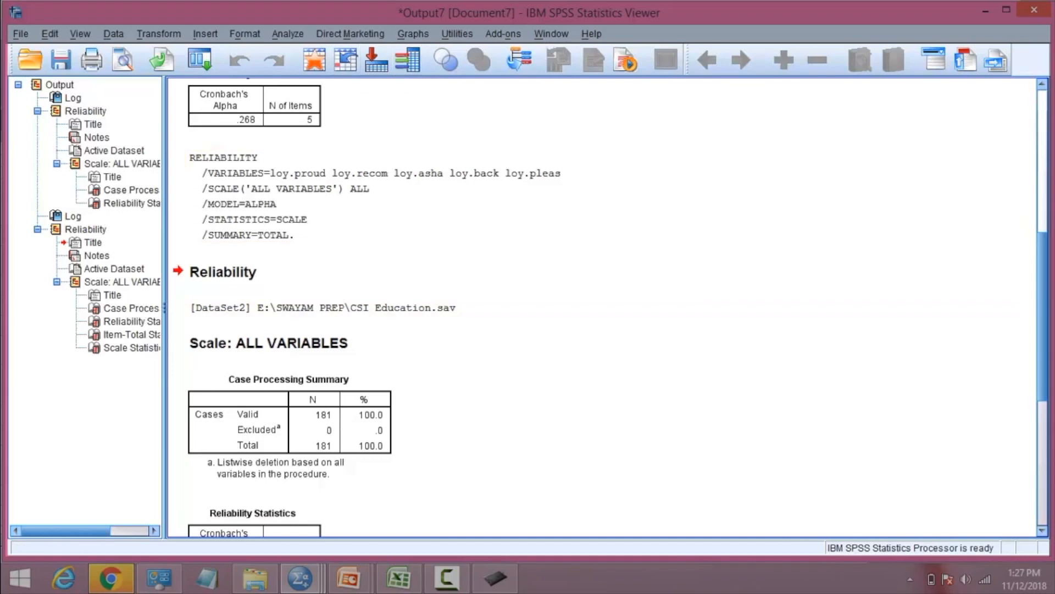
click(288, 34)
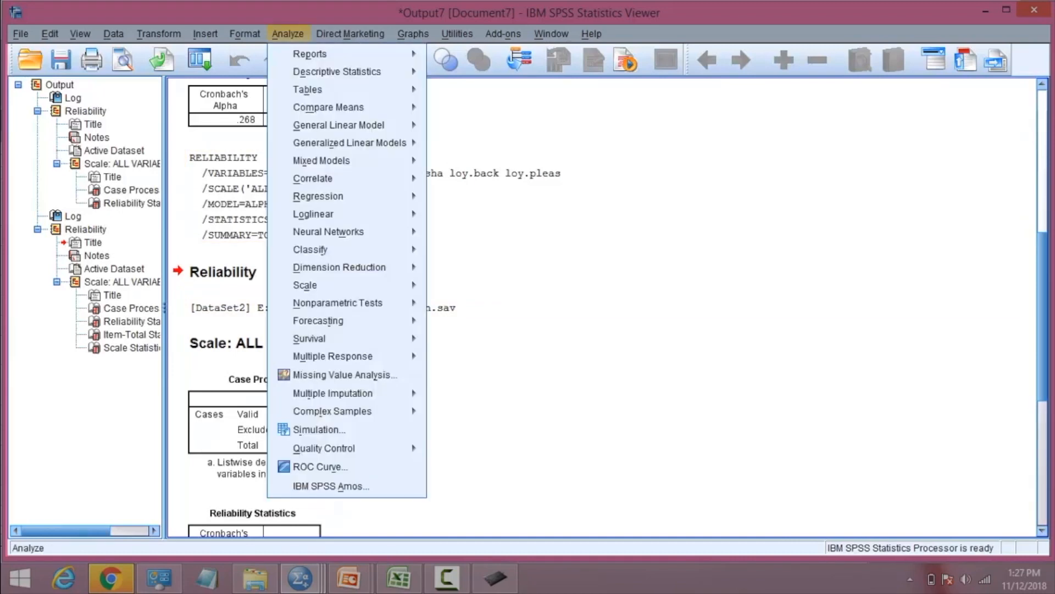
mouse_move(310, 250)
mouse_move(305, 285)
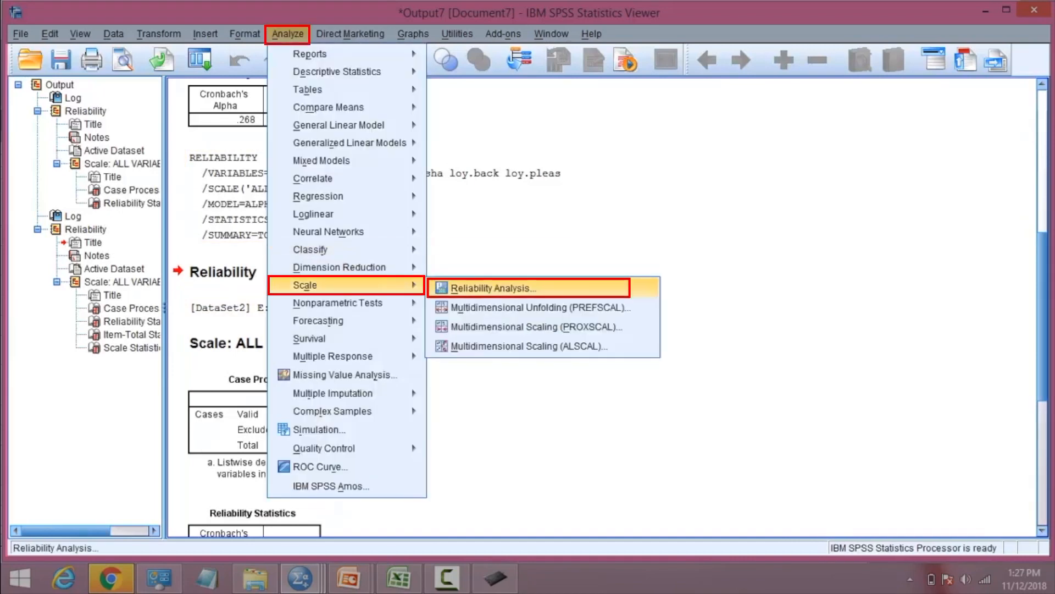
click(483, 286)
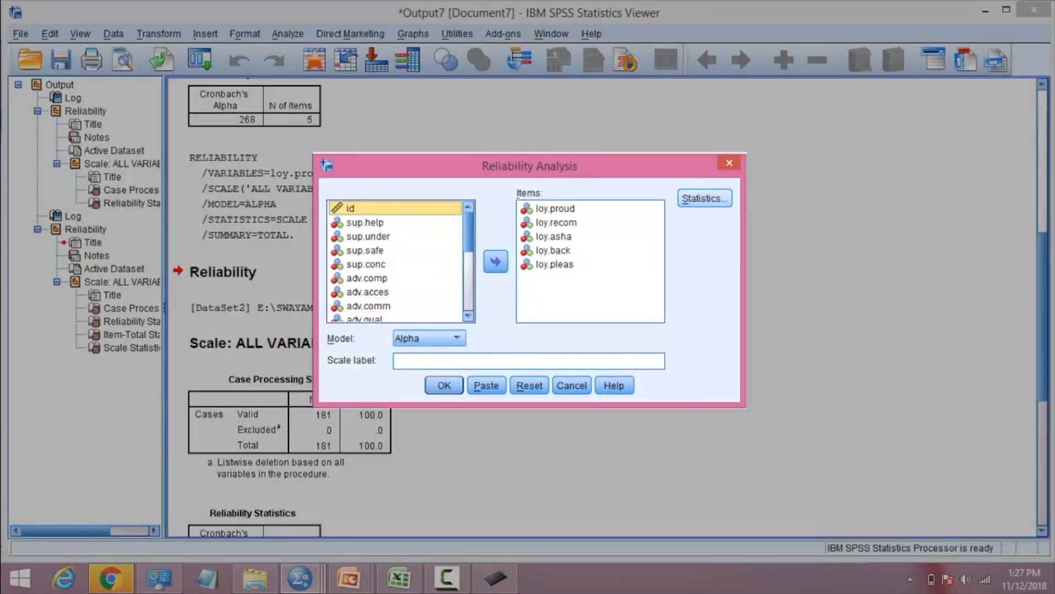
click(709, 198)
click(386, 253)
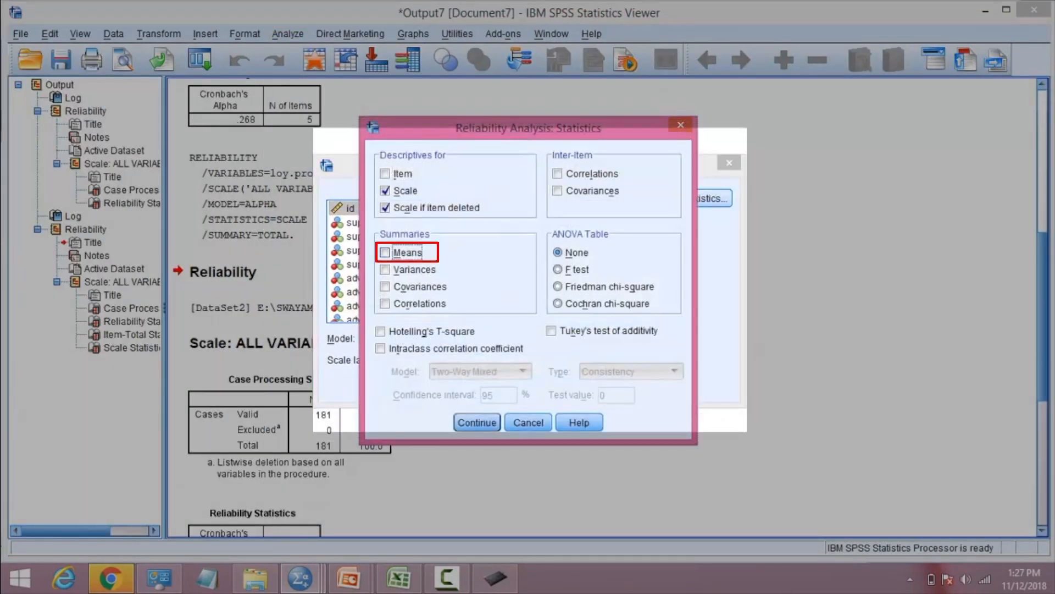
click(477, 423)
click(446, 385)
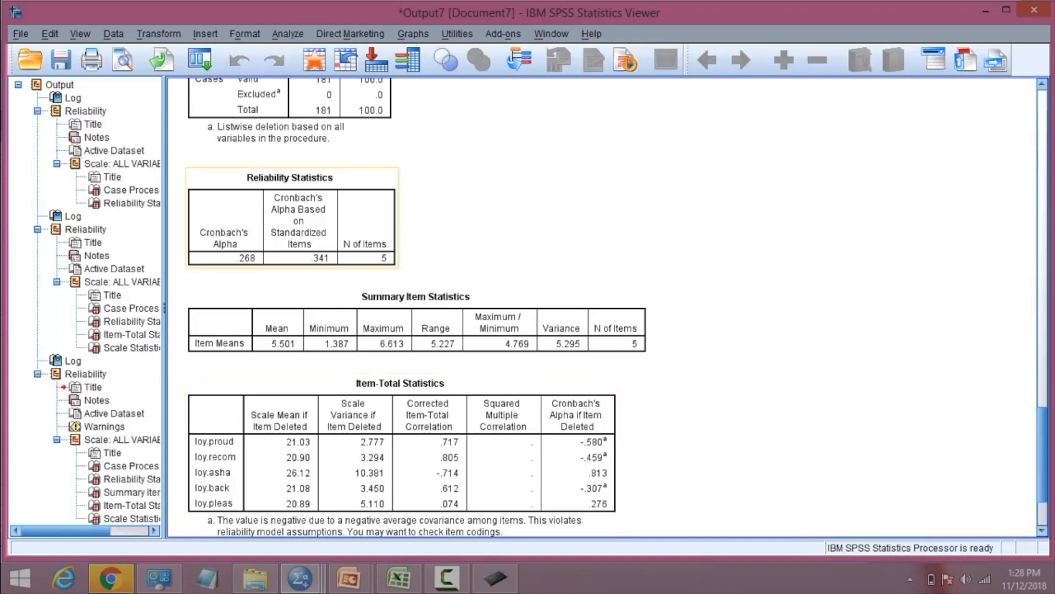
Step: Compute a new variable loy.asha1 as 8-loy.asha and show its values in the Data View of CSI Education.sav
click(159, 34)
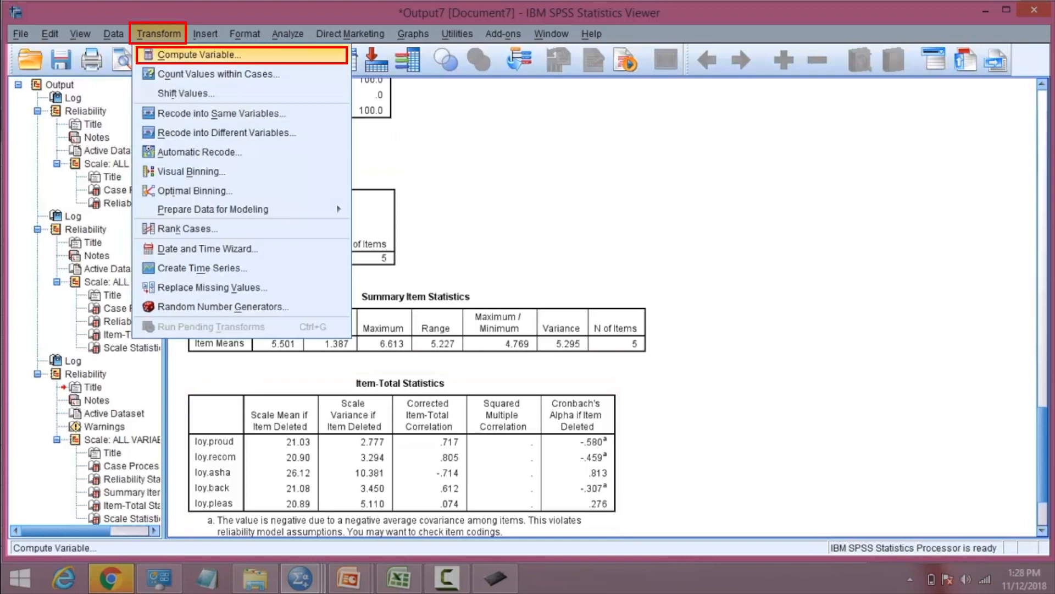
click(198, 55)
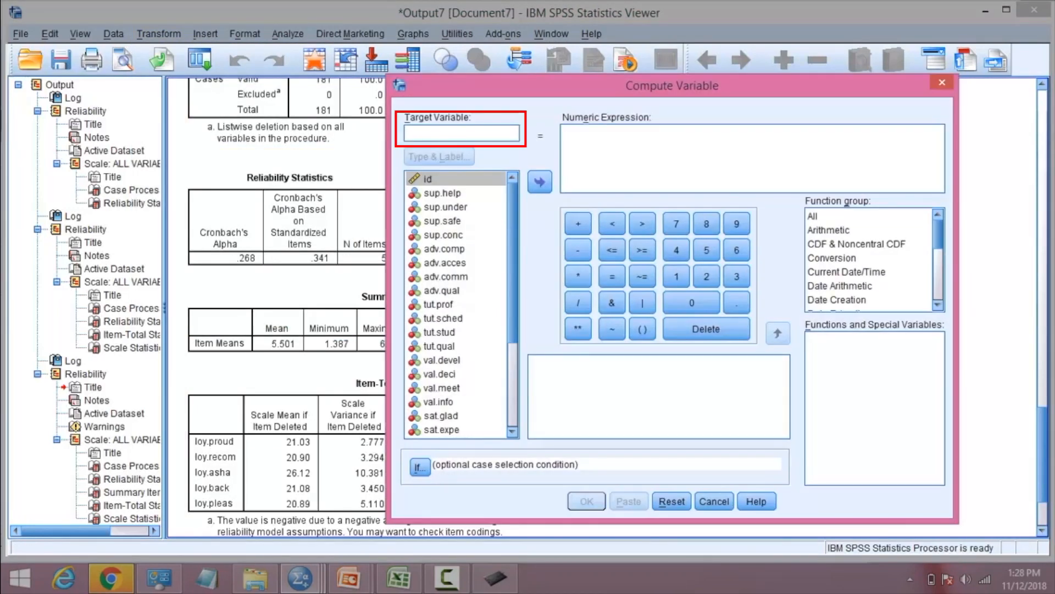
text(loy.asha1)
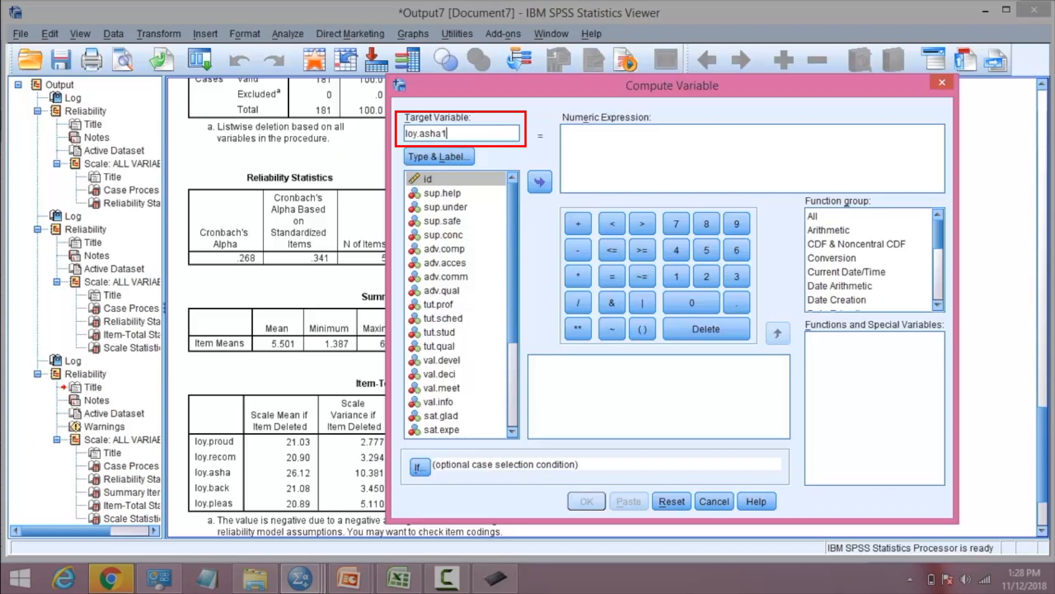
key(Tab)
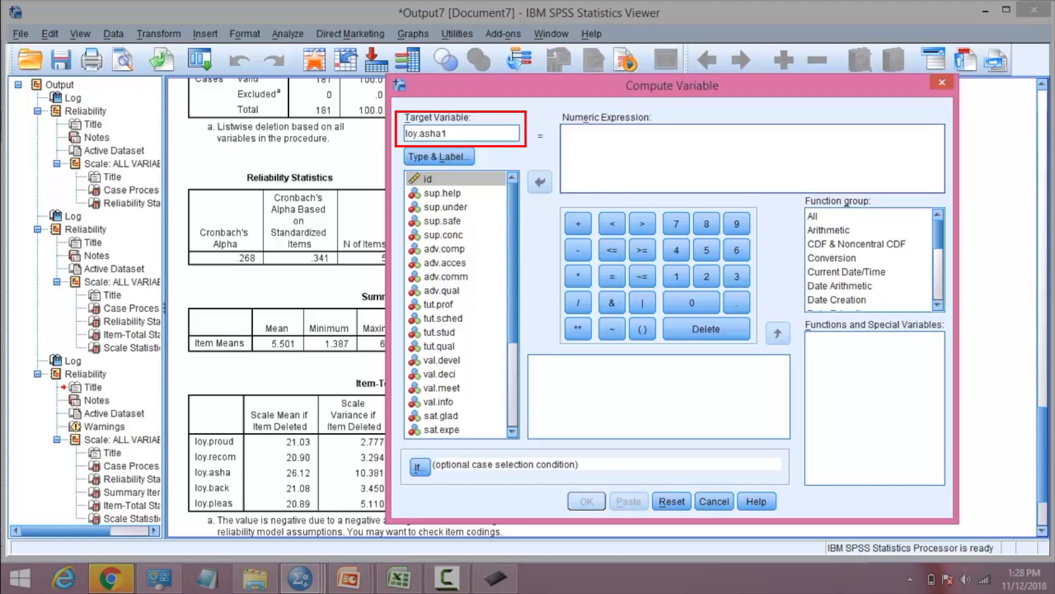
text(8)
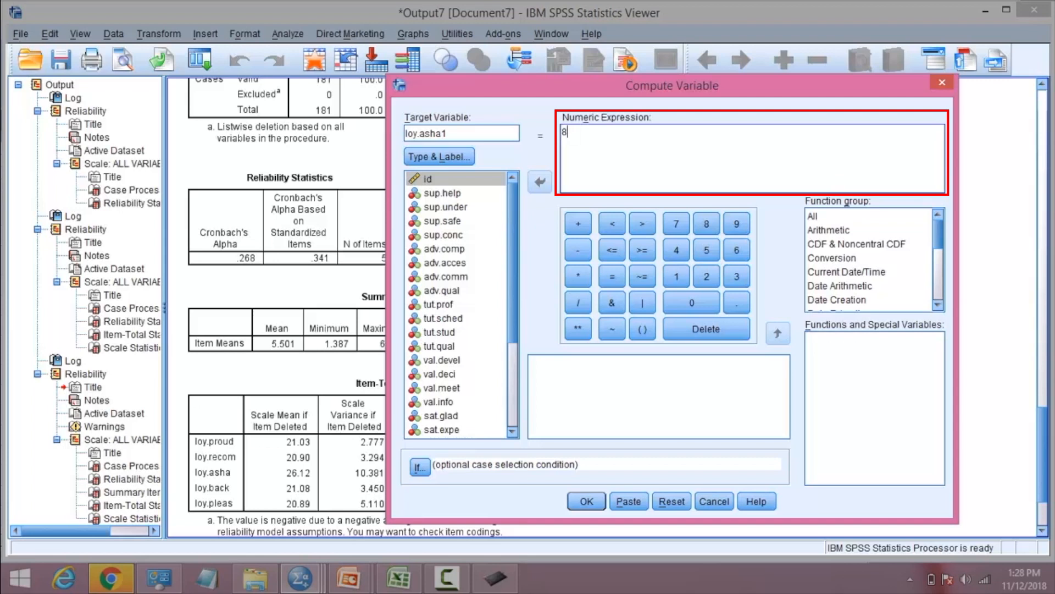
text(-)
scroll(461, 304, down, 4)
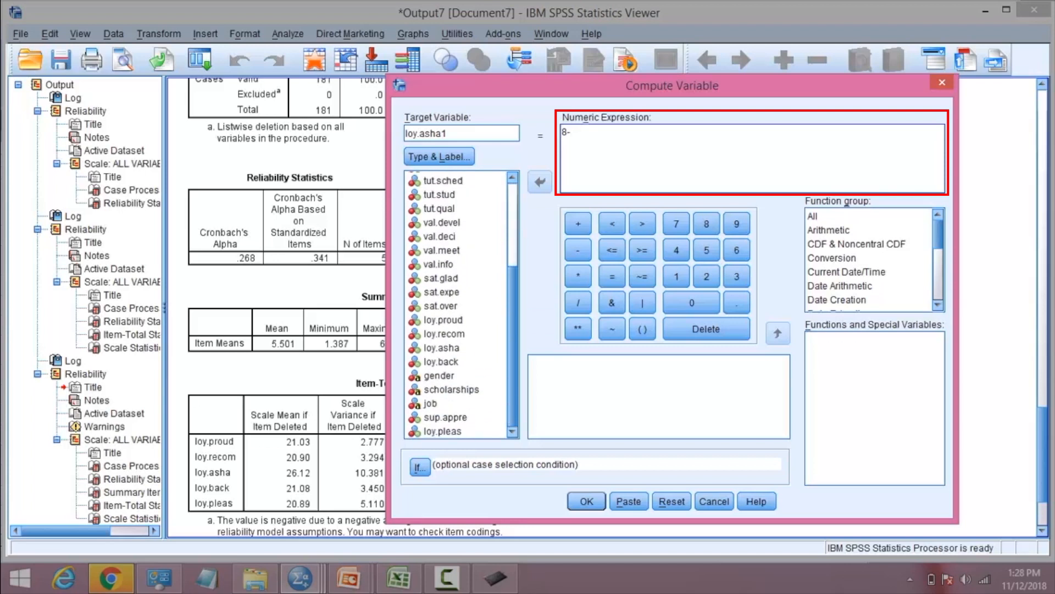
click(441, 348)
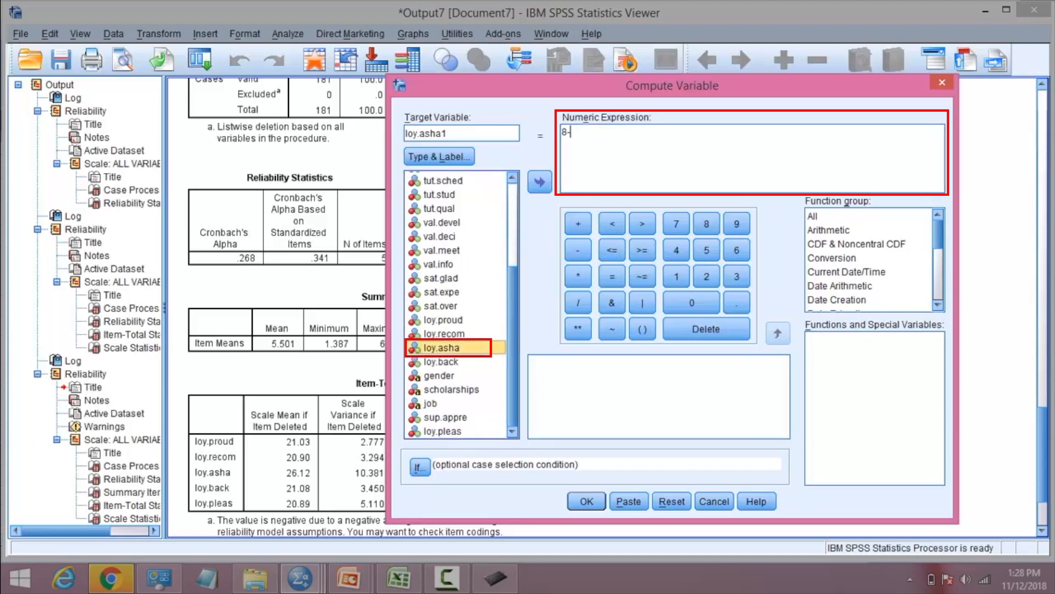
click(540, 182)
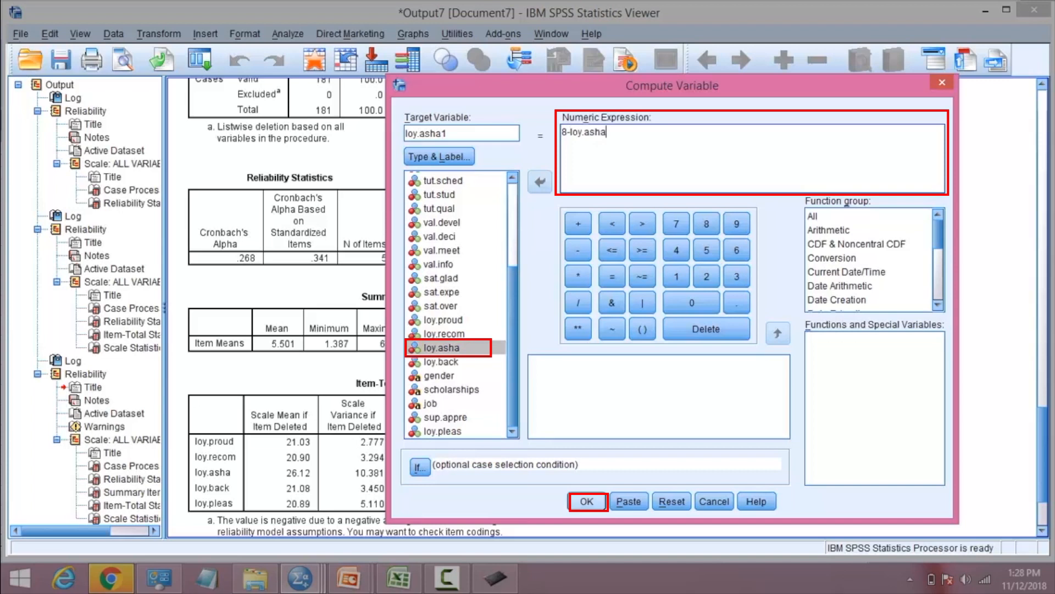
click(586, 501)
key(alt+Tab)
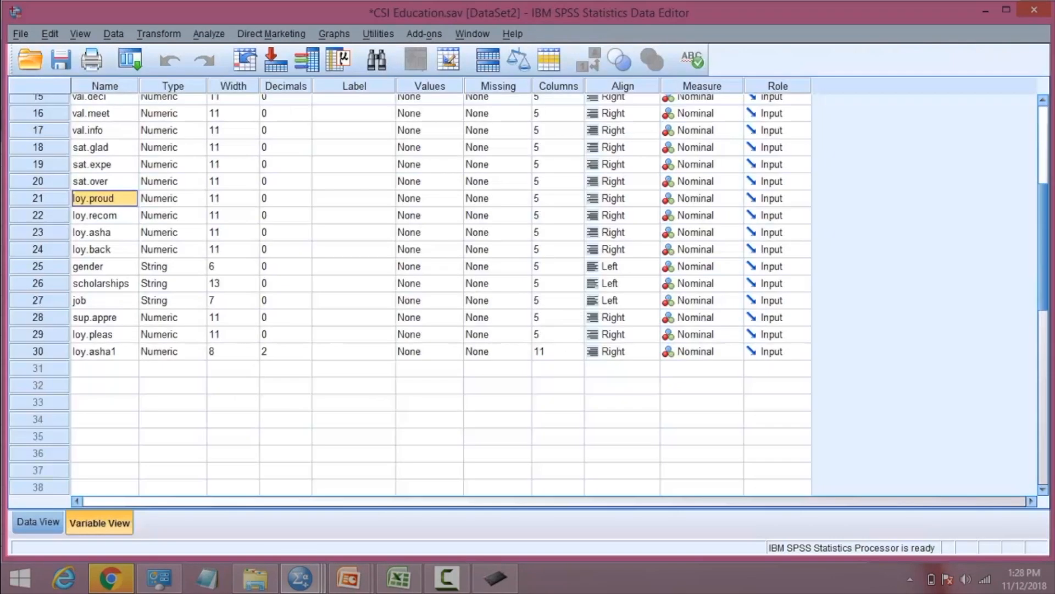
click(38, 521)
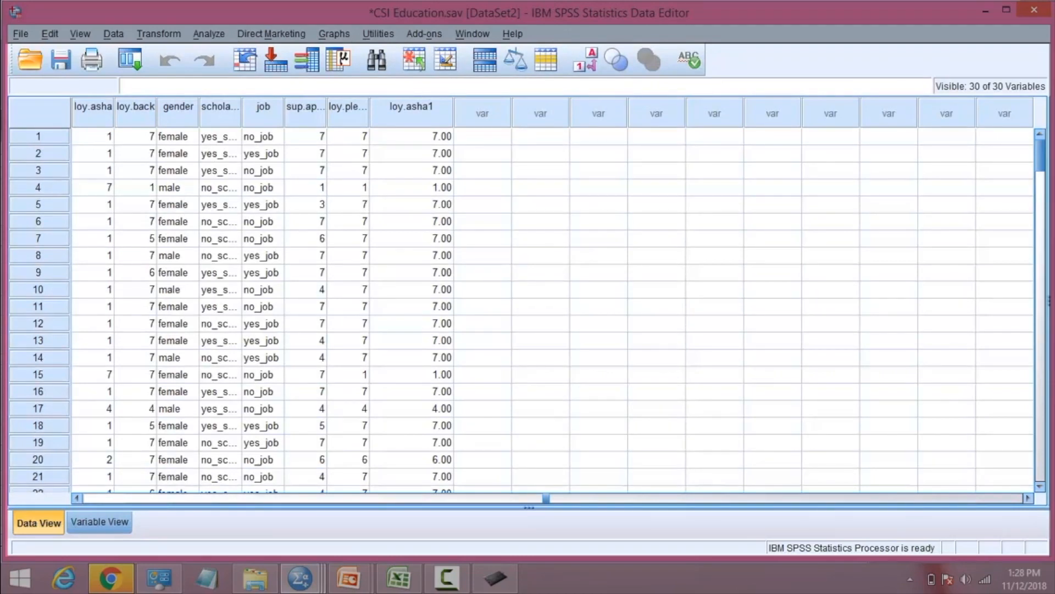
Step: Compare the original loy.asha values with the reverse-coded loy.asha1 values across the cases in the Data View
click(263, 171)
click(220, 171)
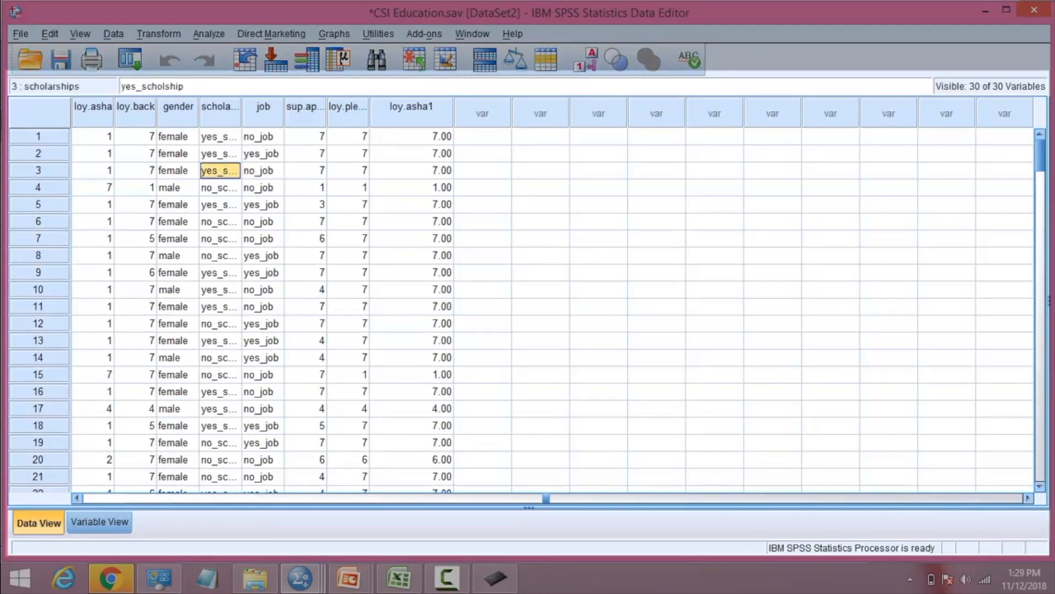
key(Left)
key(Left)
key(Left)
key(Left)
key(Left)
key(Left)
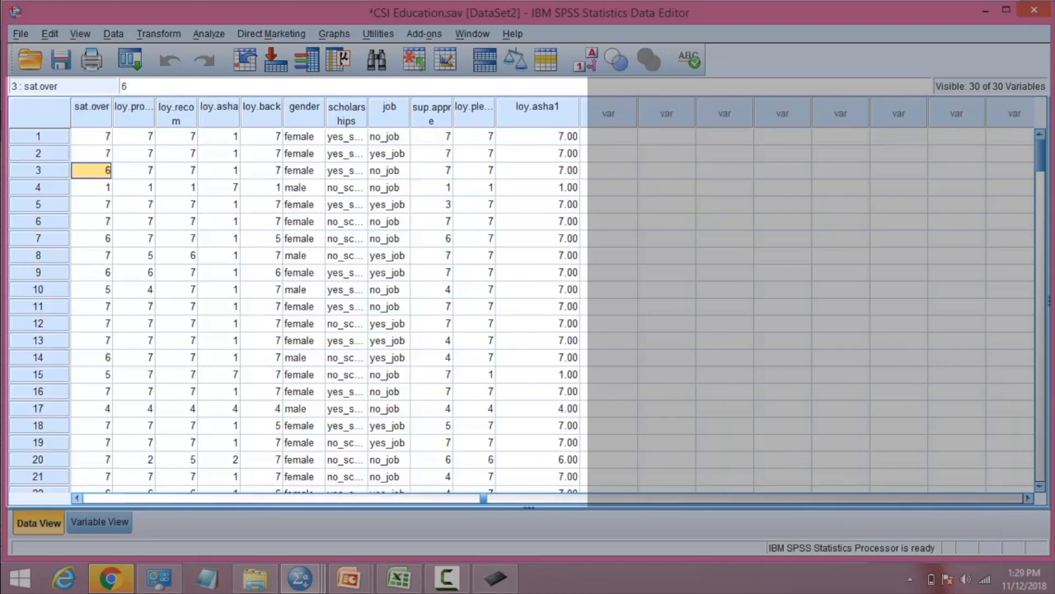
text(1)
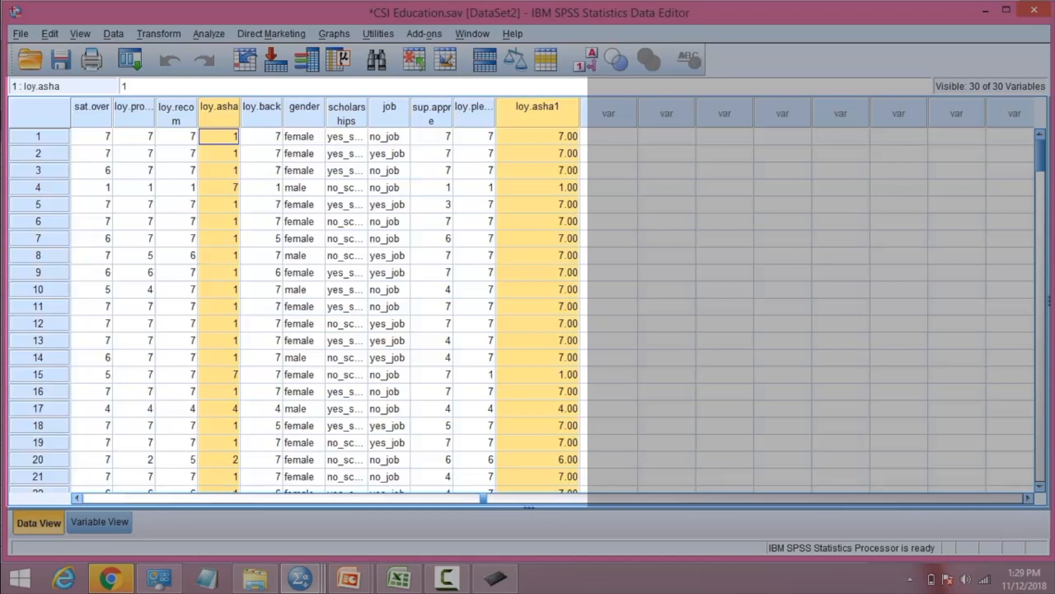
click(219, 170)
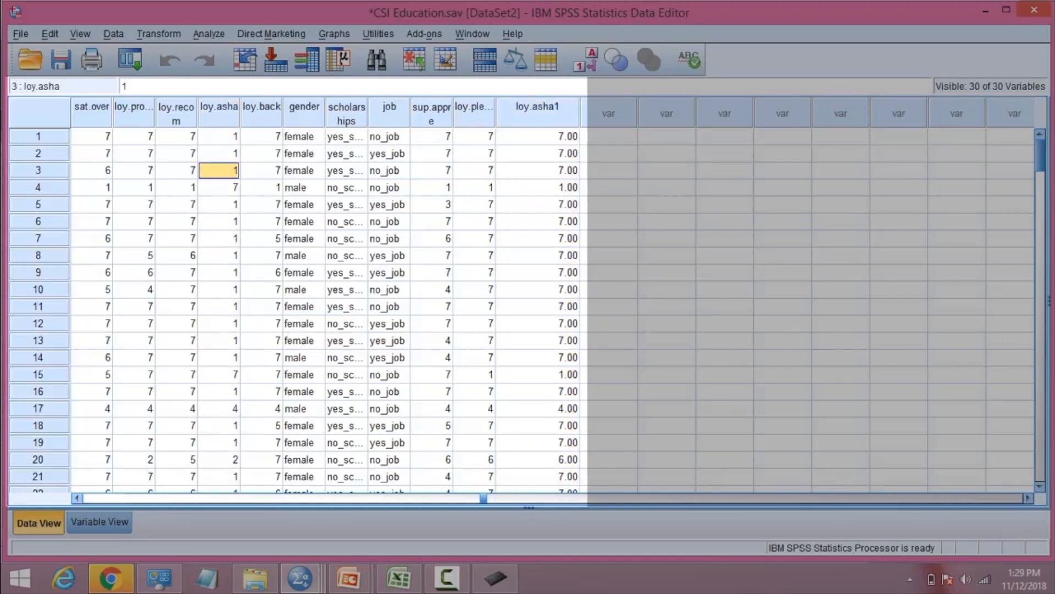
click(538, 108)
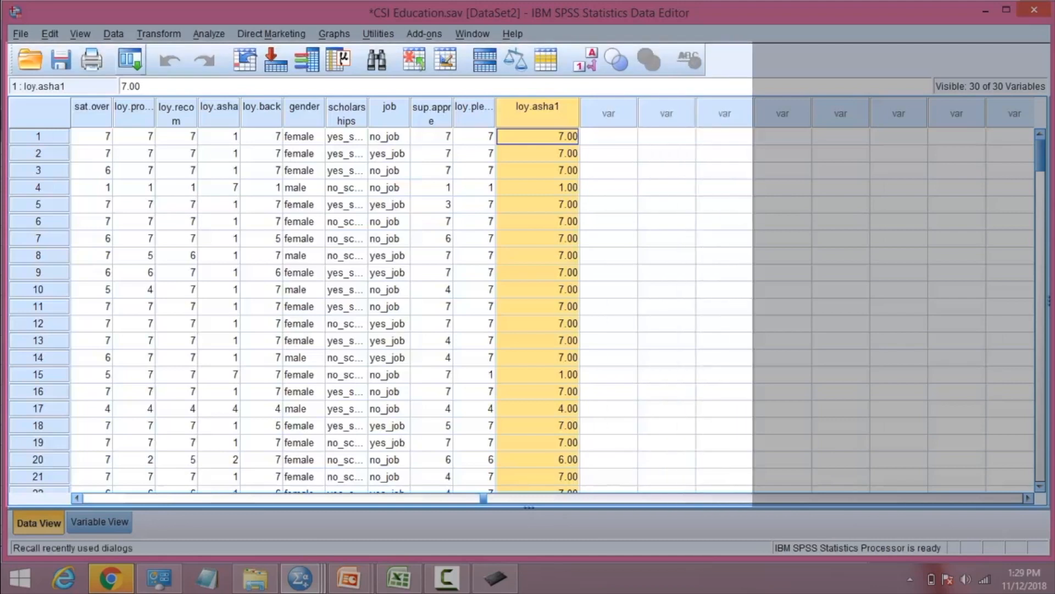
Step: Replace loy.asha with loy.asha1 in the item list of the Reliability Analysis
click(131, 59)
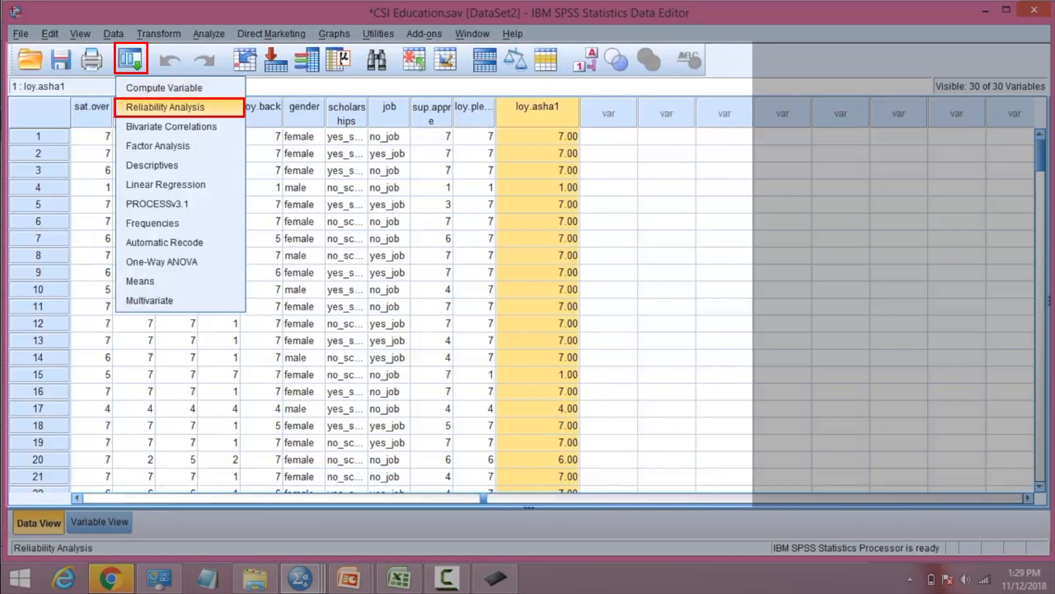
click(164, 106)
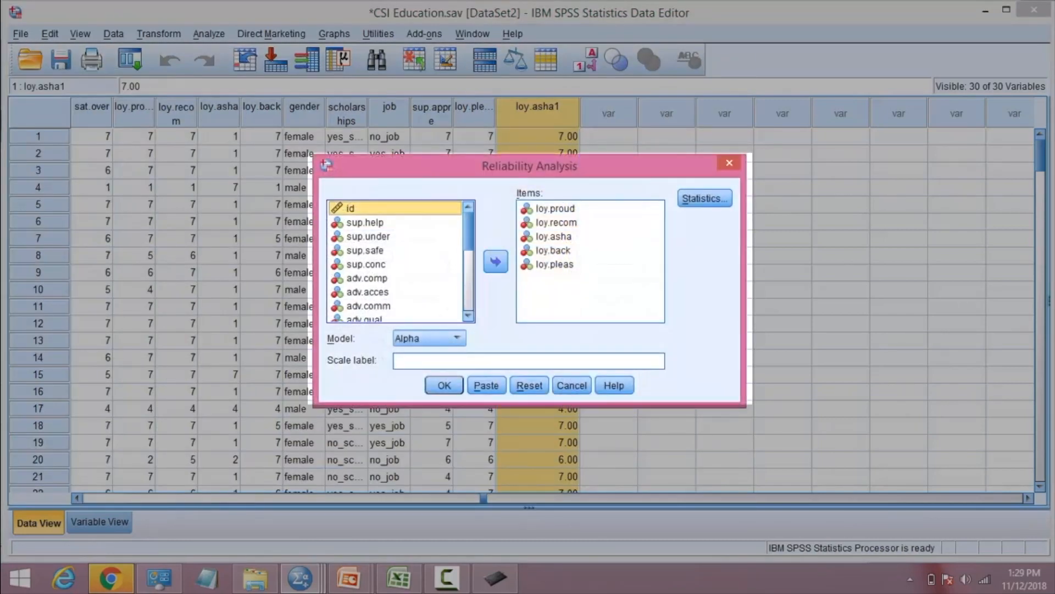
click(553, 236)
click(496, 262)
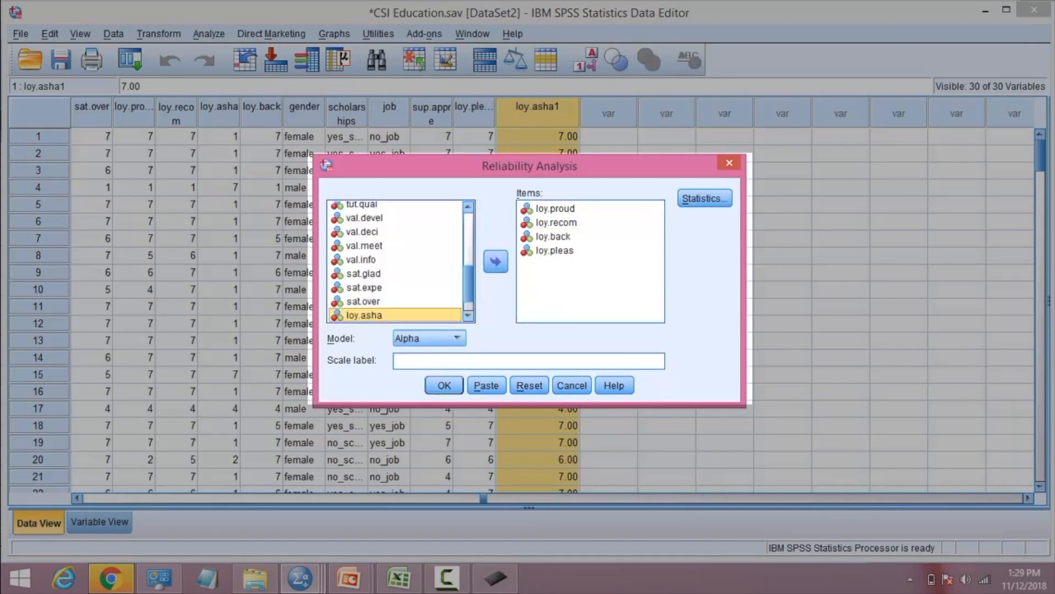
scroll(396, 261, down, 1)
click(367, 315)
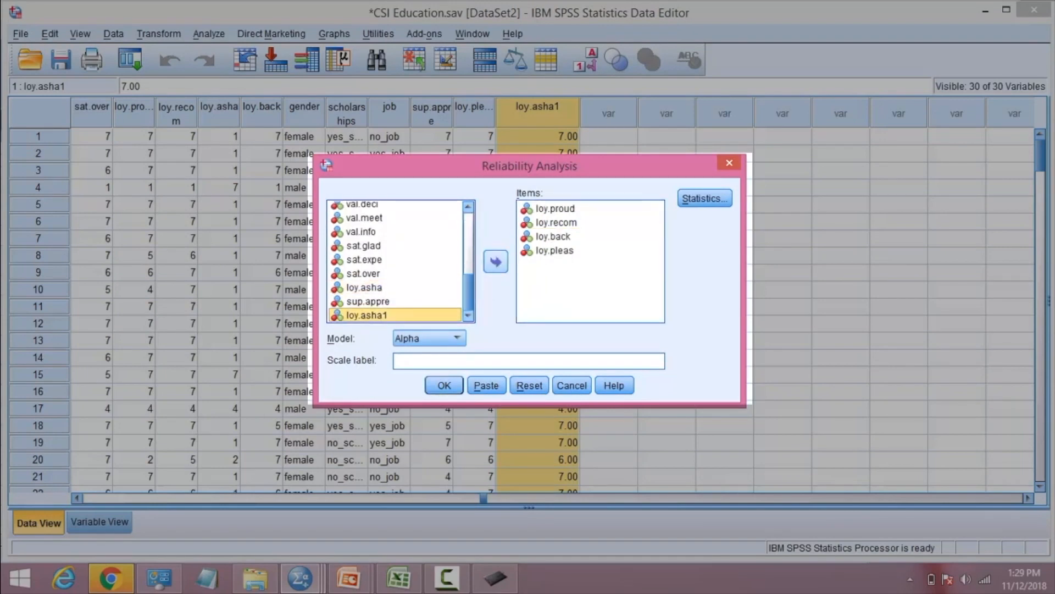
click(496, 261)
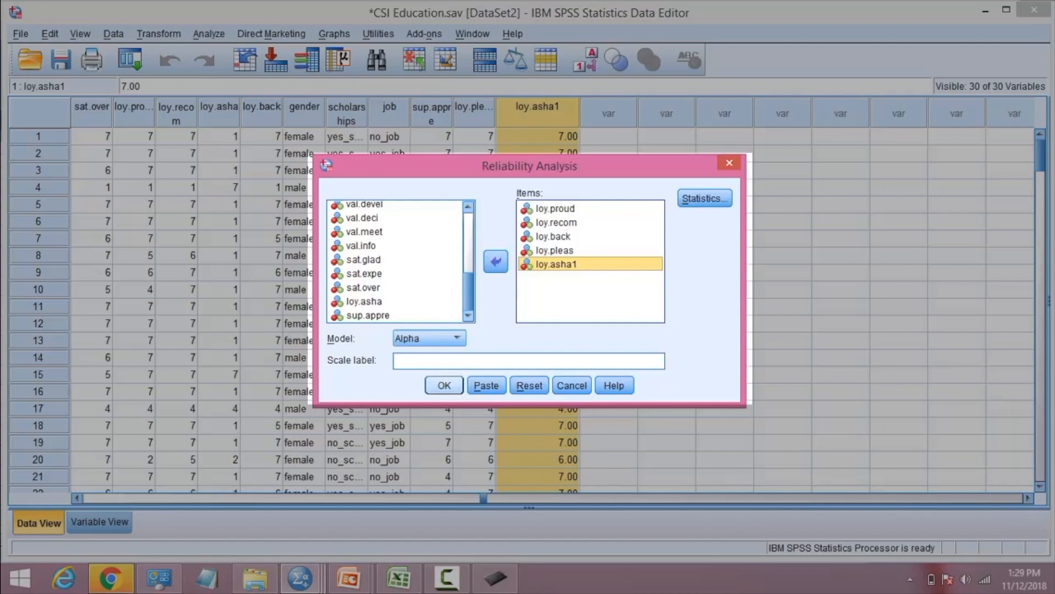
Step: Turn off the Scale and Scale if item deleted descriptives and run the reliability analysis with the Alpha model
click(705, 199)
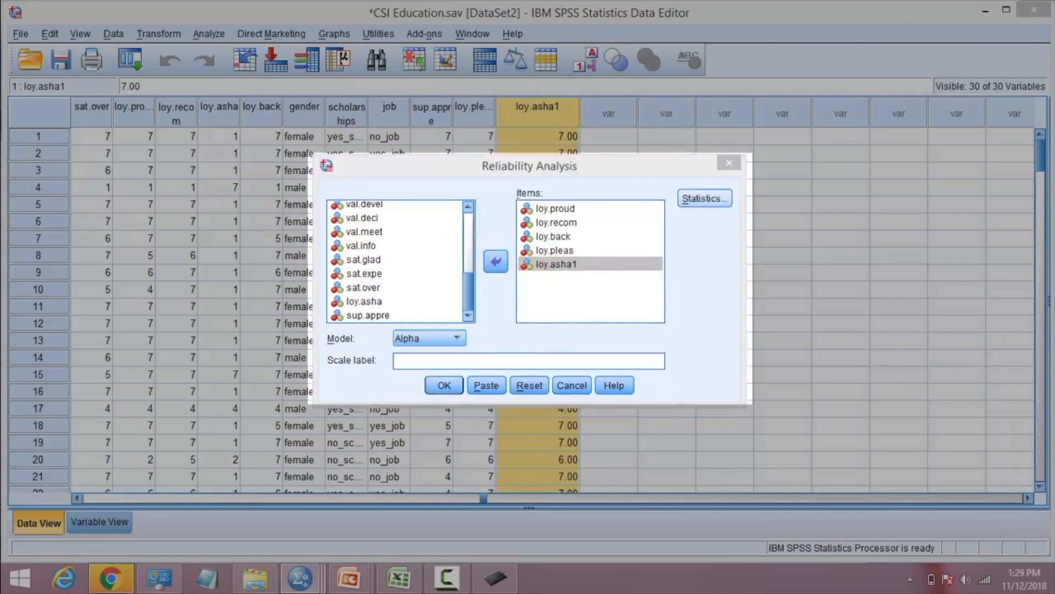
click(385, 191)
click(385, 207)
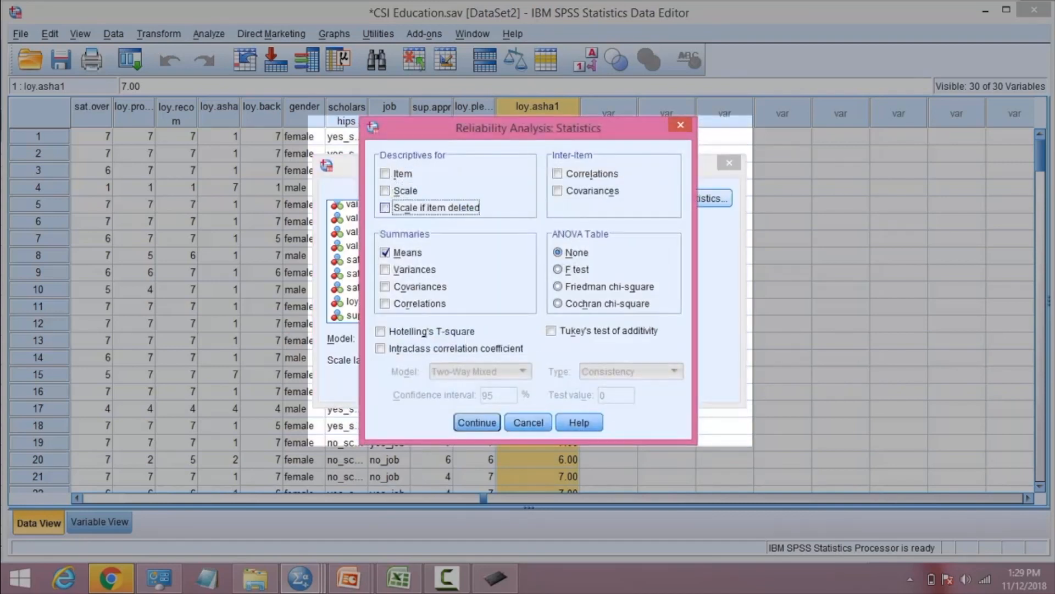
click(476, 423)
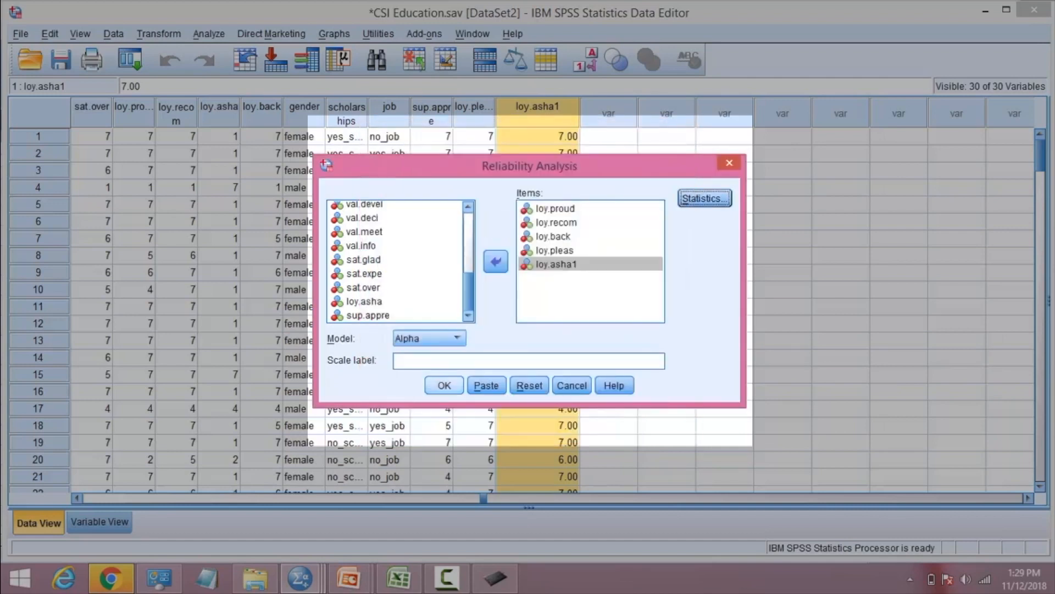
click(444, 386)
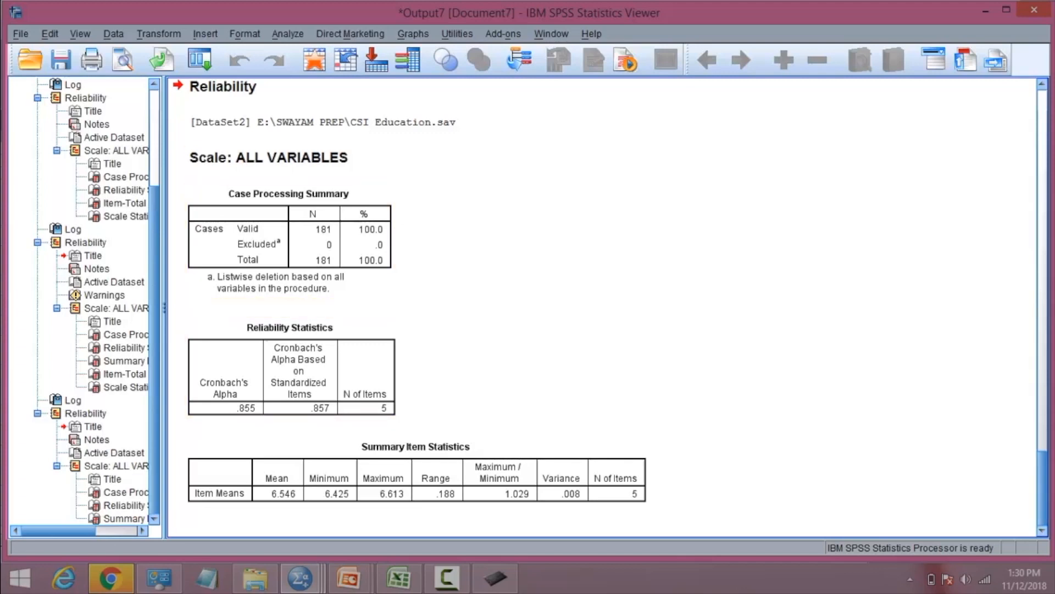
Step: Compare the Cronbach's Alpha and Summary Item Statistics of the new output with those of the earlier reliability runs
drag(1043, 487, 1043, 482)
scroll(247, 436, up, 20)
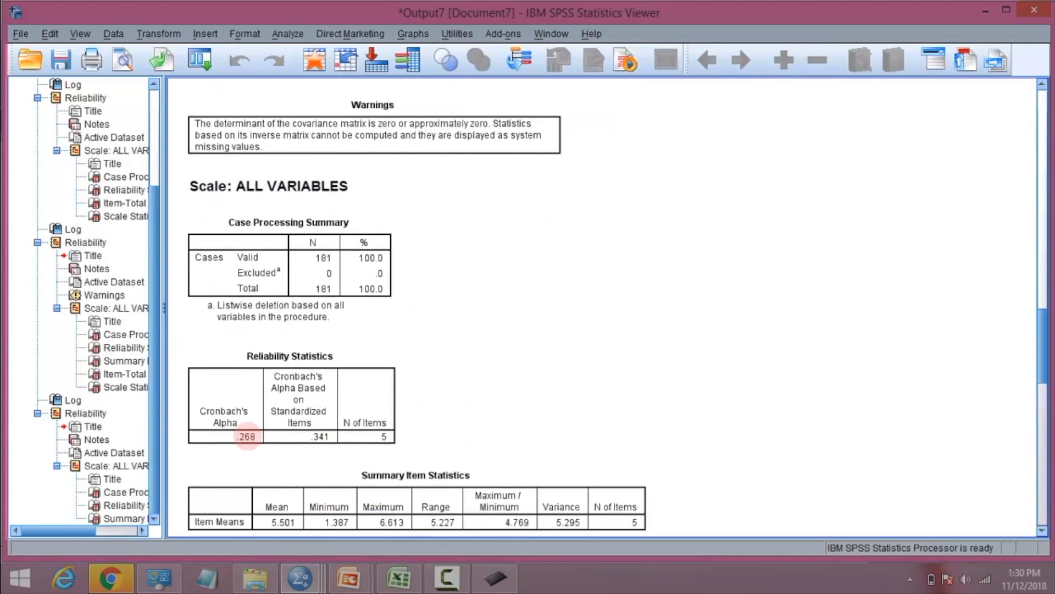
scroll(247, 436, down, 1)
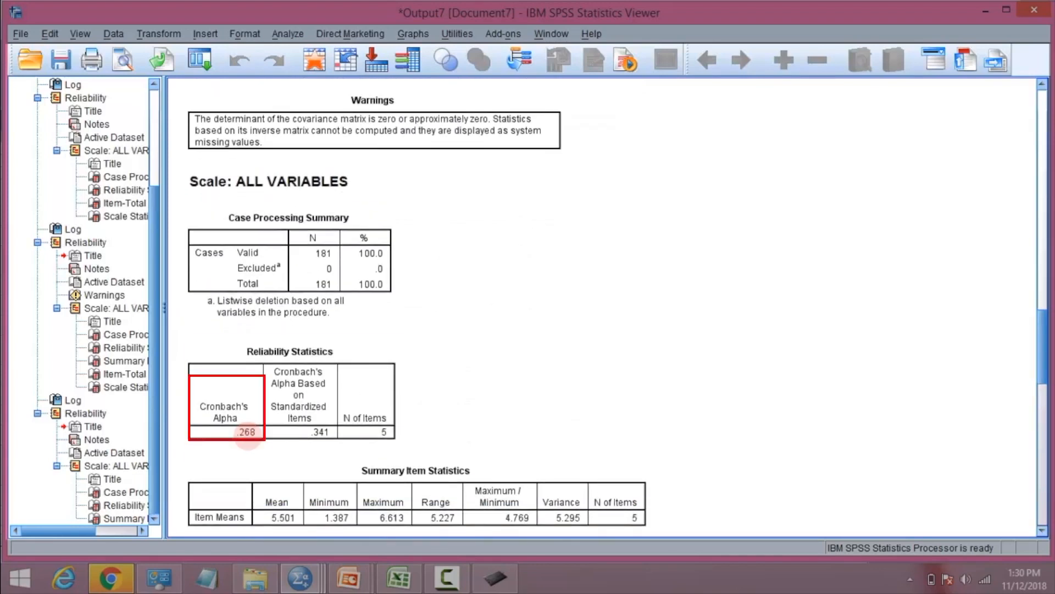
scroll(247, 436, down, 15)
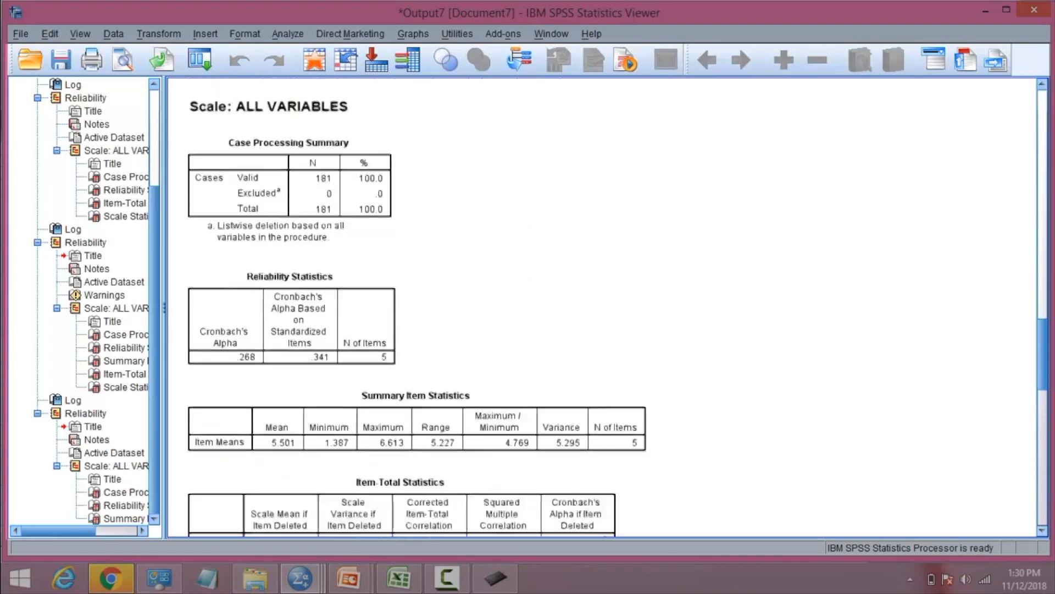
scroll(247, 407, down, 3)
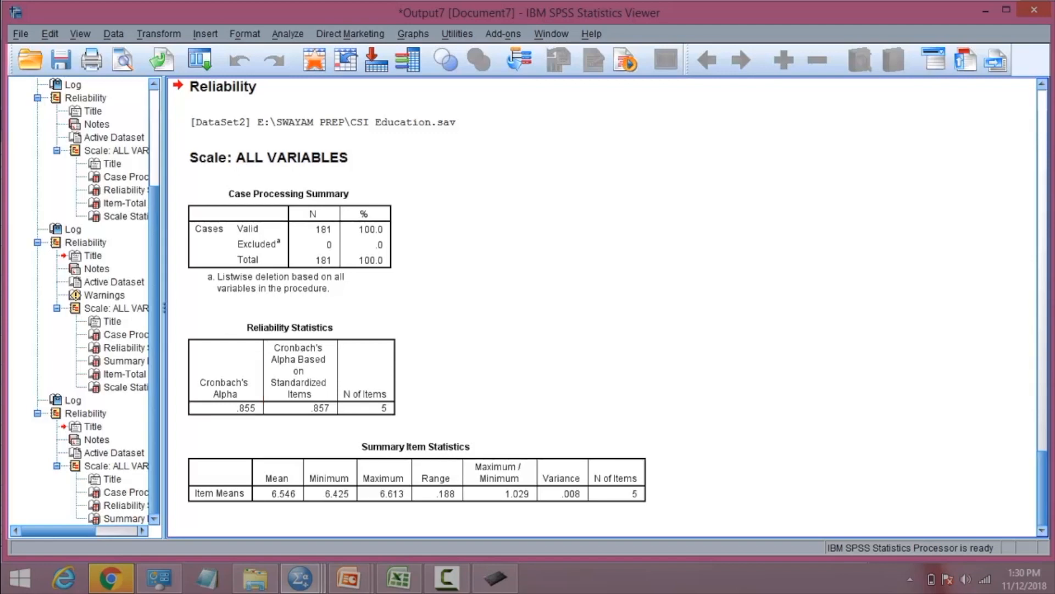
scroll(605, 308, up, 10)
scroll(604, 308, up, 10)
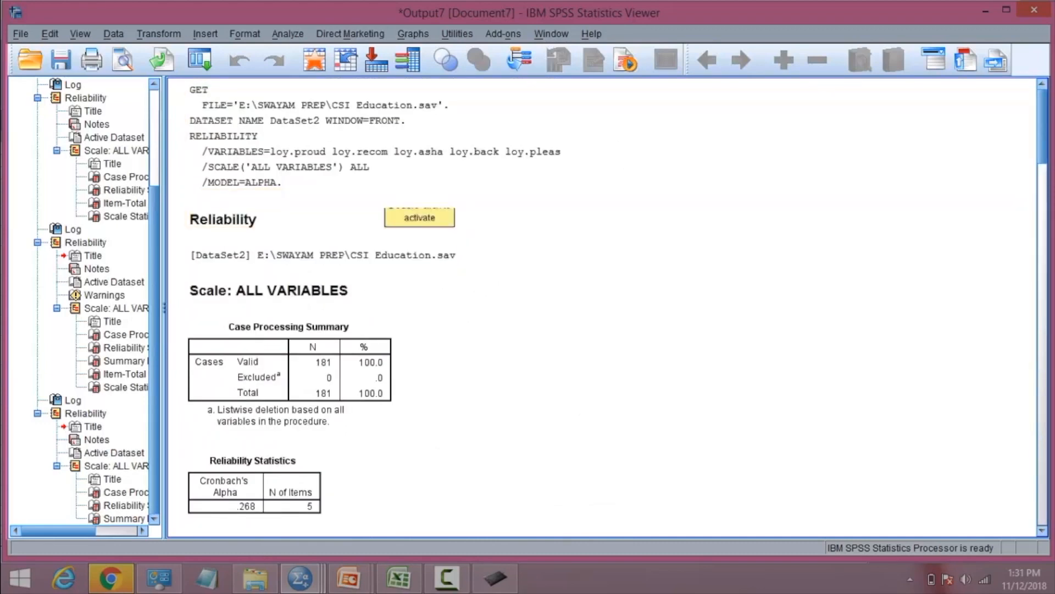
Step: Rerun the reliability analysis on loy.proud, loy.recom, loy.back, loy.pleas and loy.asha1 with the Split-half model
click(199, 59)
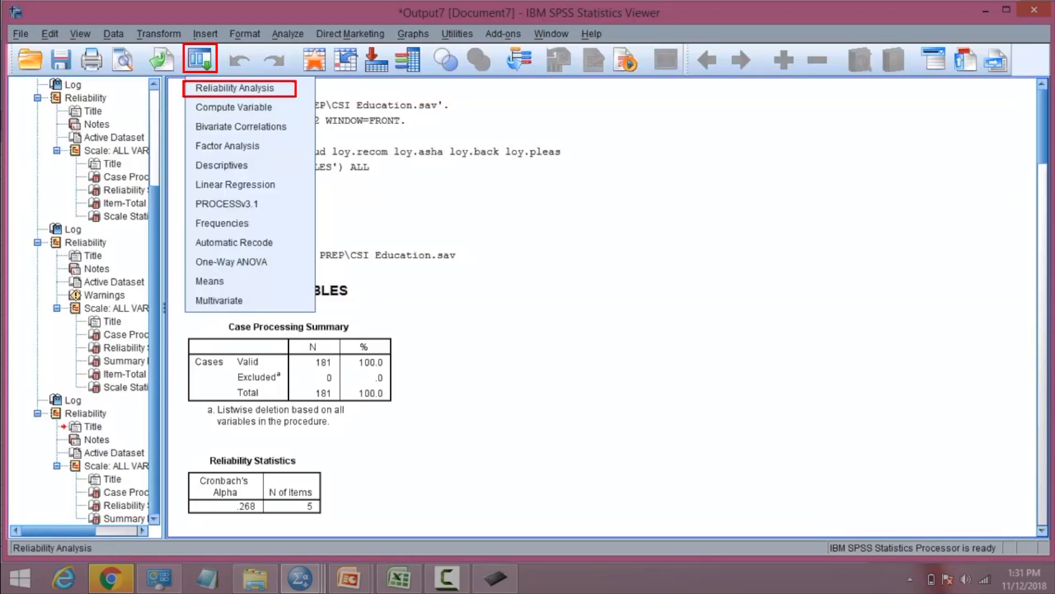
click(231, 87)
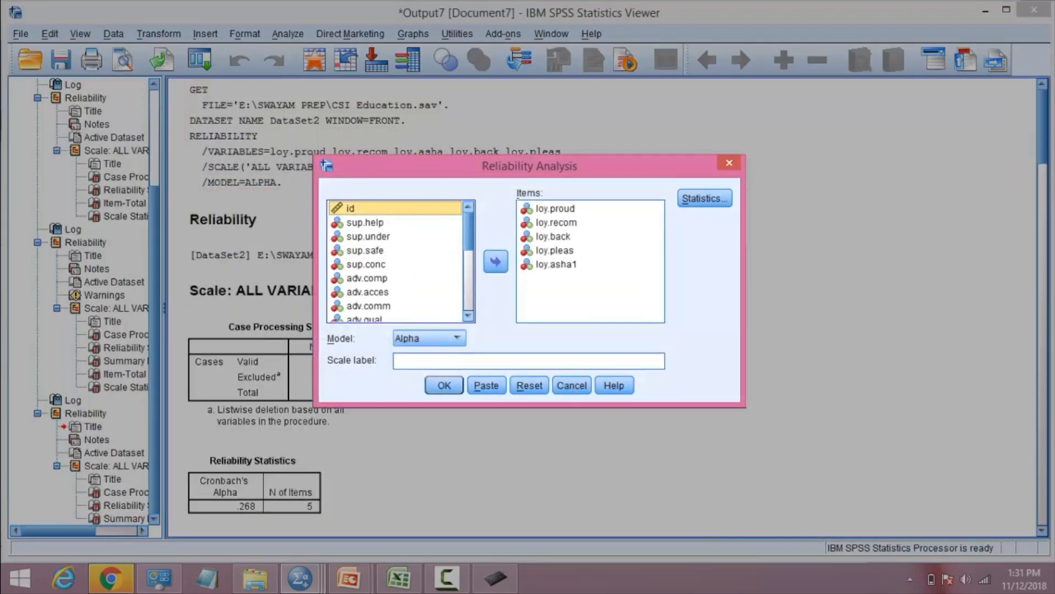
click(429, 338)
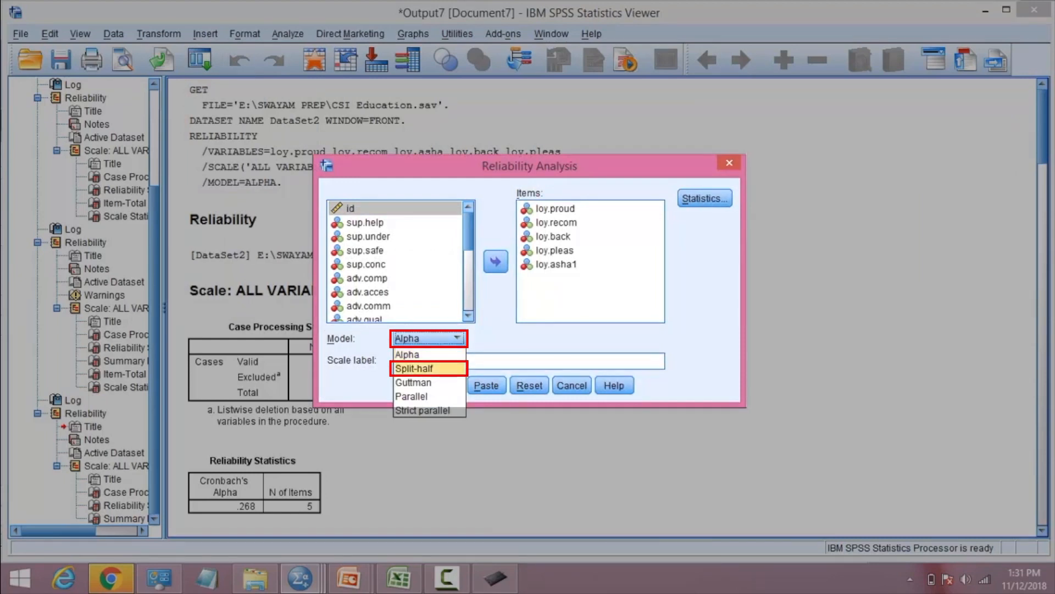
click(429, 368)
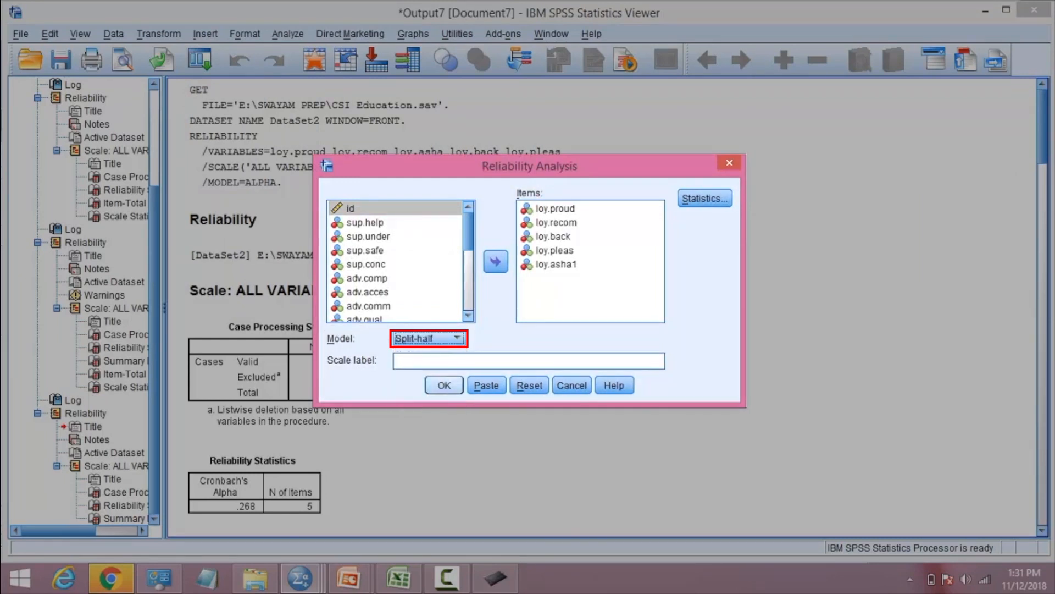
click(444, 386)
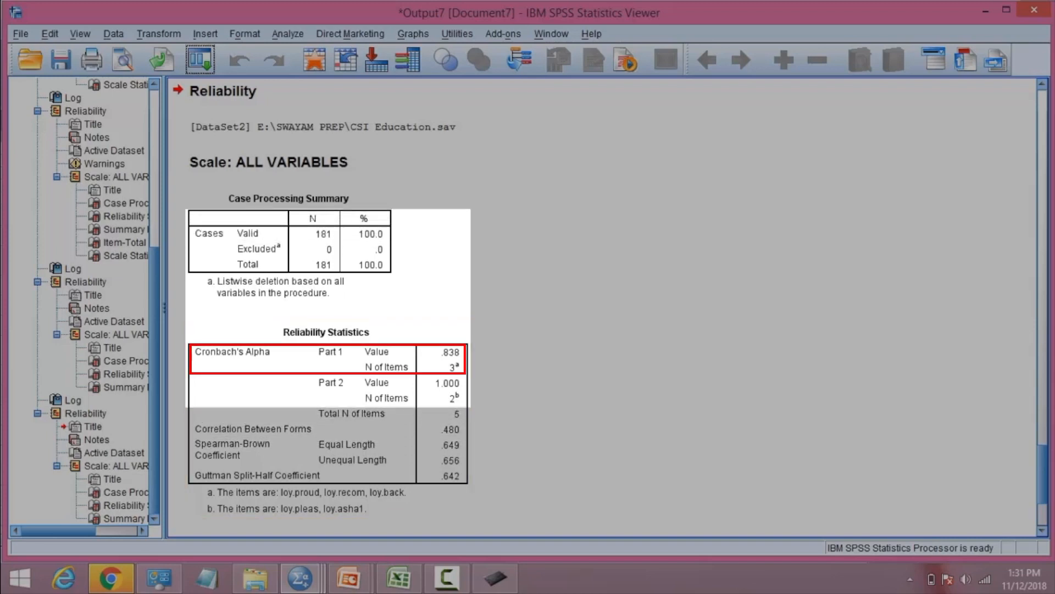
Step: Examine the split-half Reliability Statistics and review the Item-Total Statistics of the earlier reliability outputs
scroll(610, 311, down, 1)
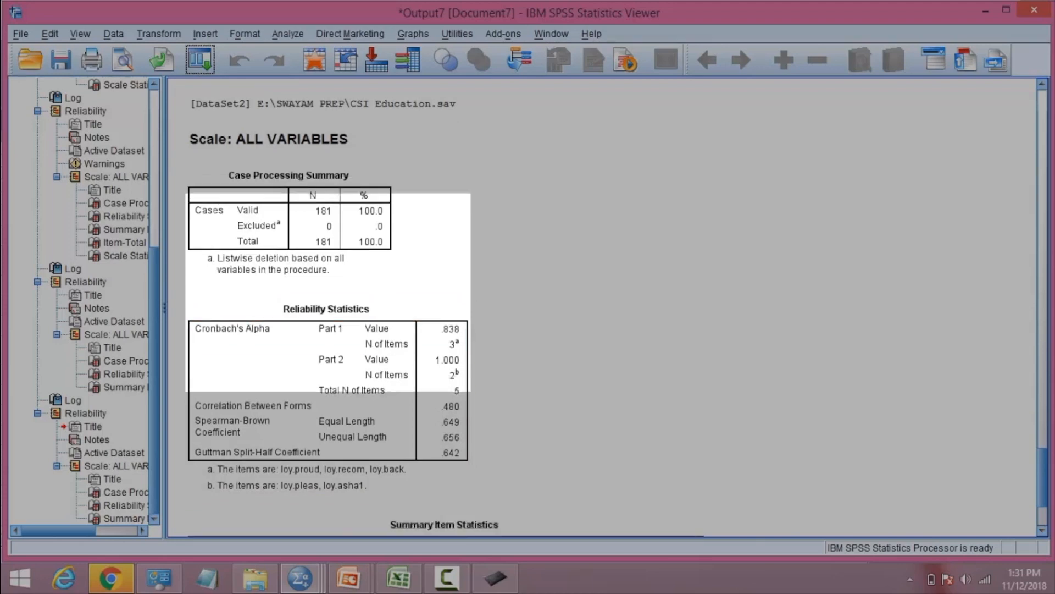
scroll(610, 310, down, 1)
scroll(610, 311, down, 5)
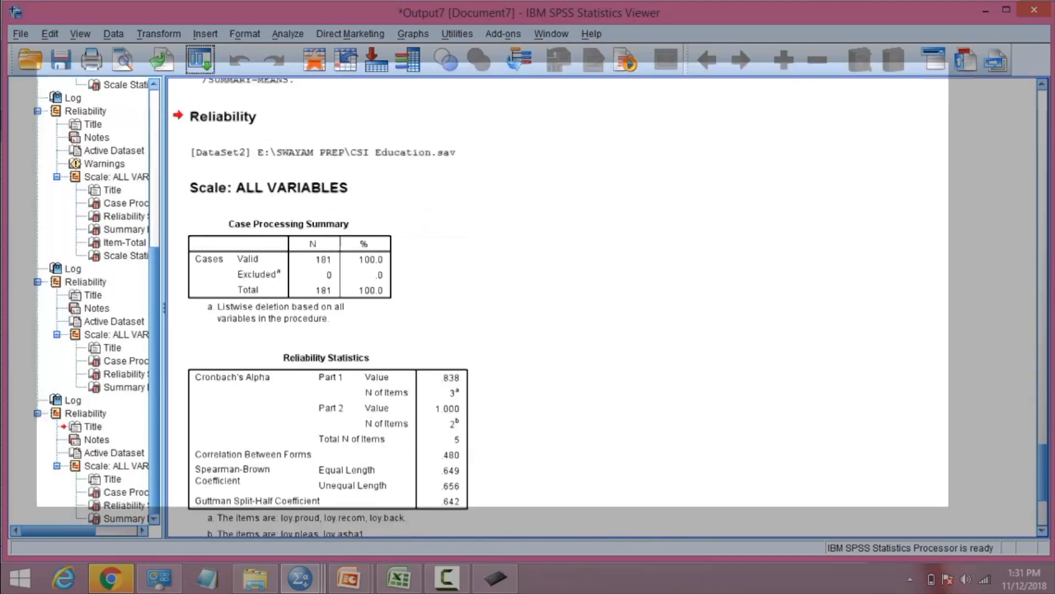
scroll(610, 307, up, 12)
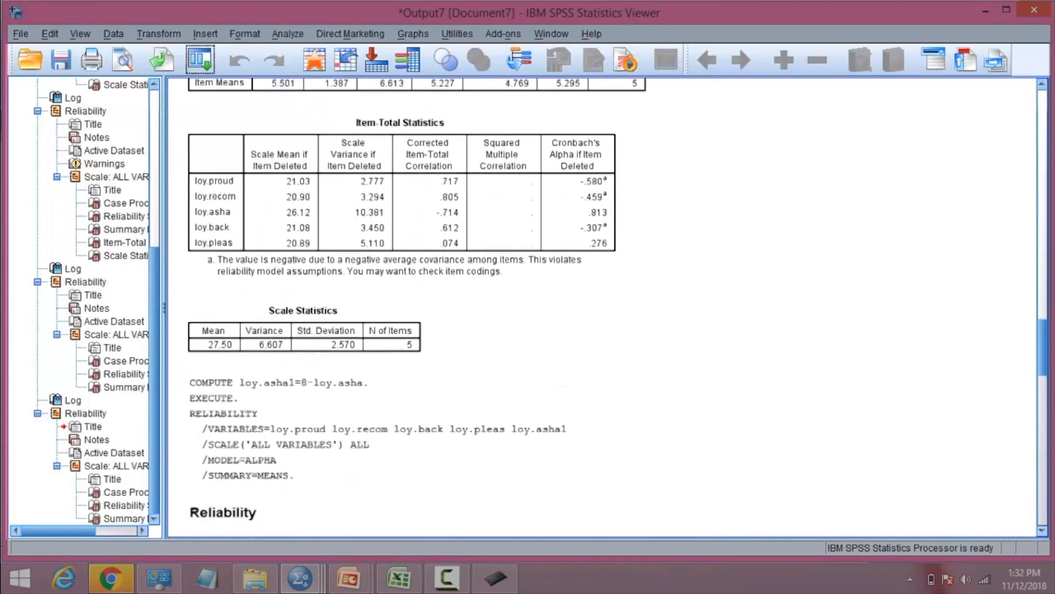
scroll(610, 308, up, 15)
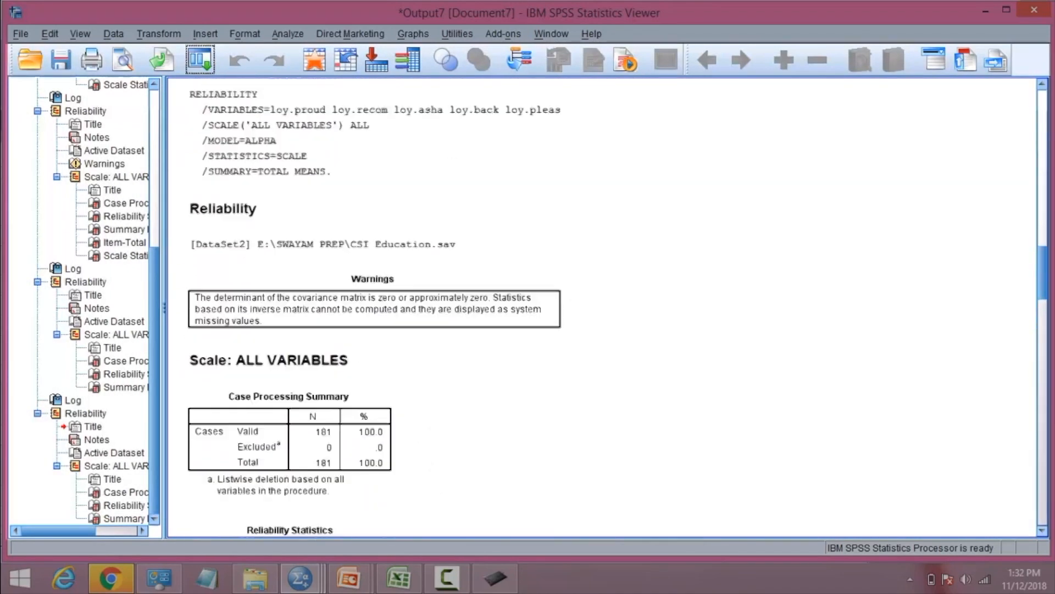
scroll(605, 308, down, 1)
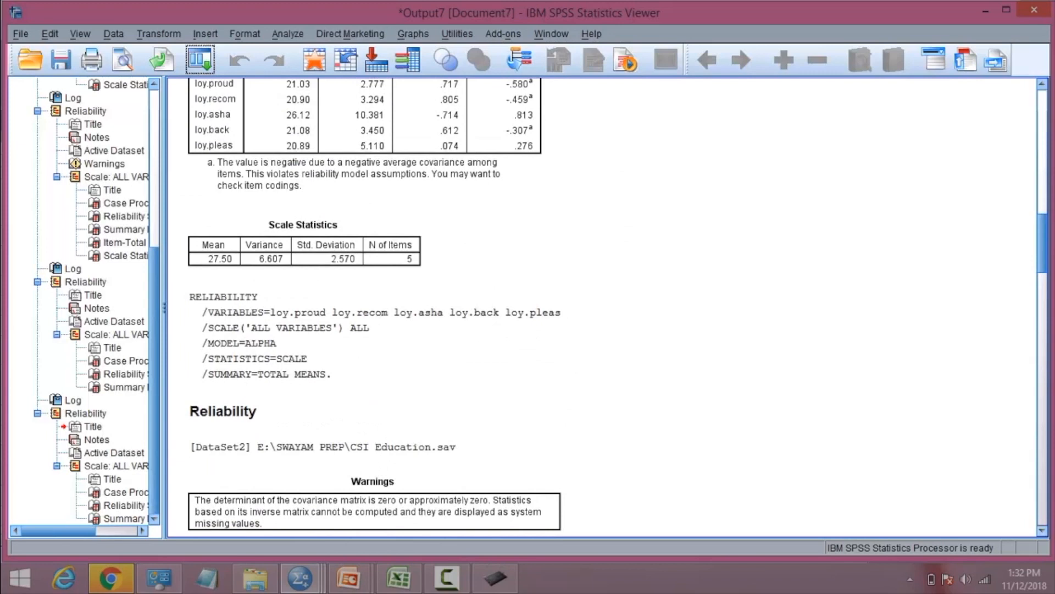